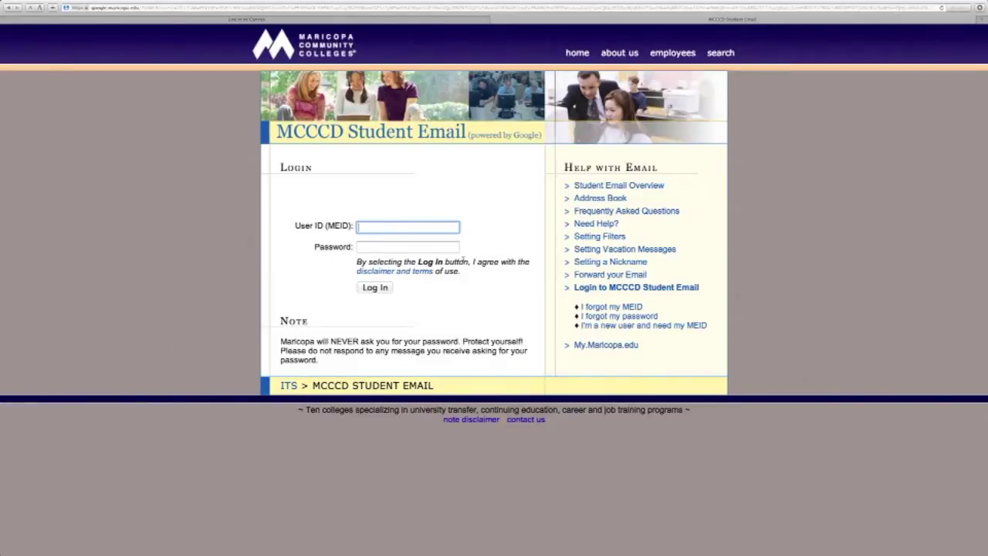
Step: Log in to MCCCD Student Email by entering the student's MEID and password
text(paolh30491)
key(Tab)
text(******)
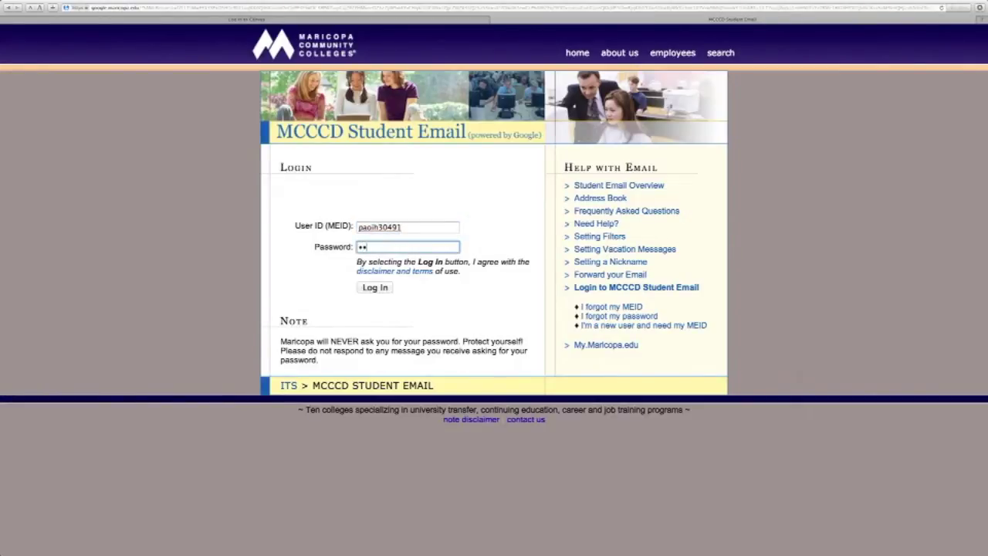
text(**)
click(379, 287)
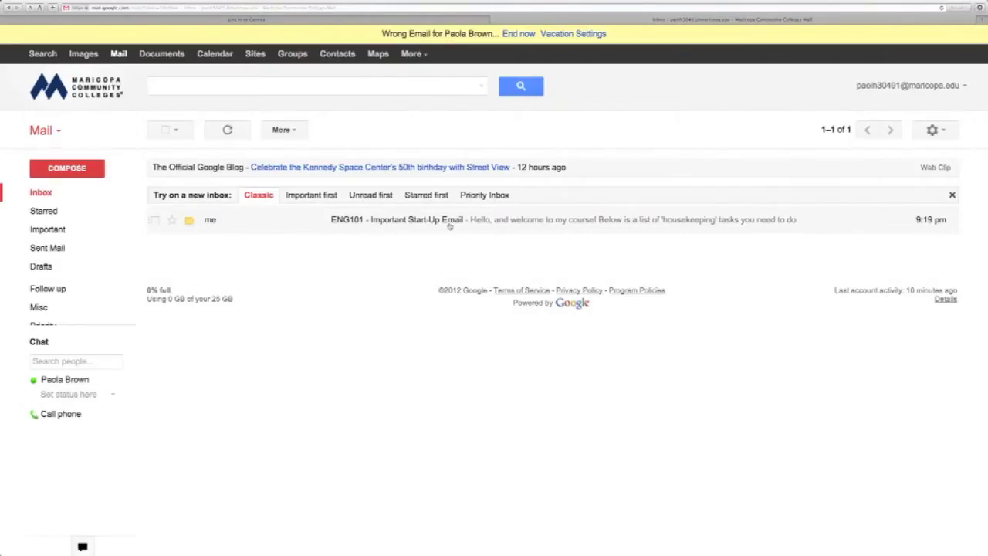
Step: Open the 'ENG101 - Important Start-Up Email' and highlight the supported browsers 'Chrome, Firefox, or Safari'
click(370, 221)
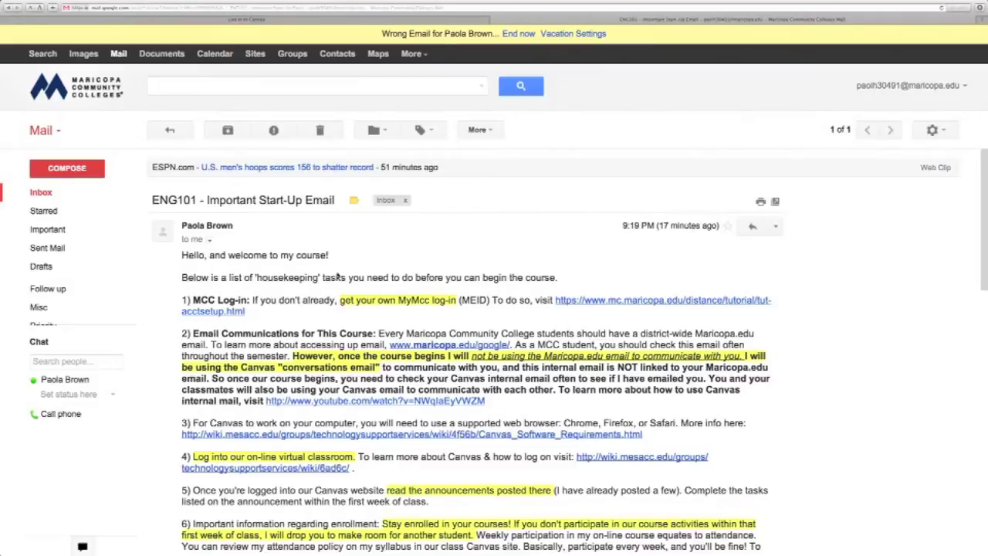
scroll(247, 349, down, 3)
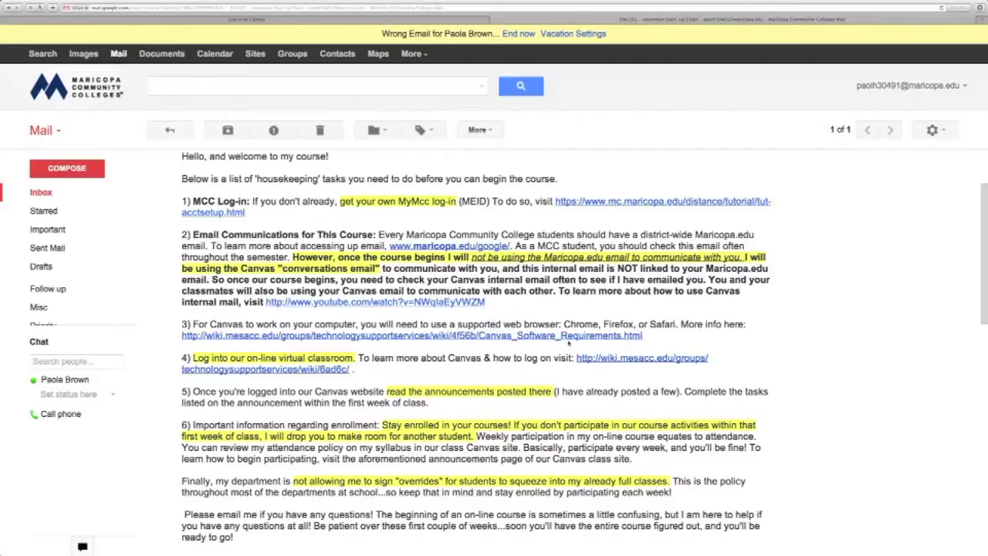
drag(564, 324, 678, 325)
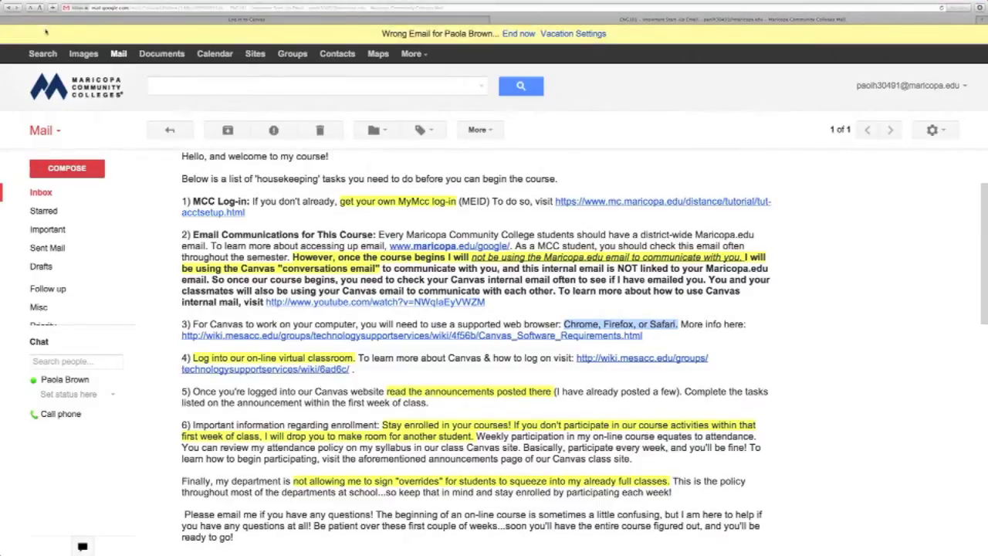
Step: Switch to the Canvas login tab and log in with the saved credentials
click(187, 21)
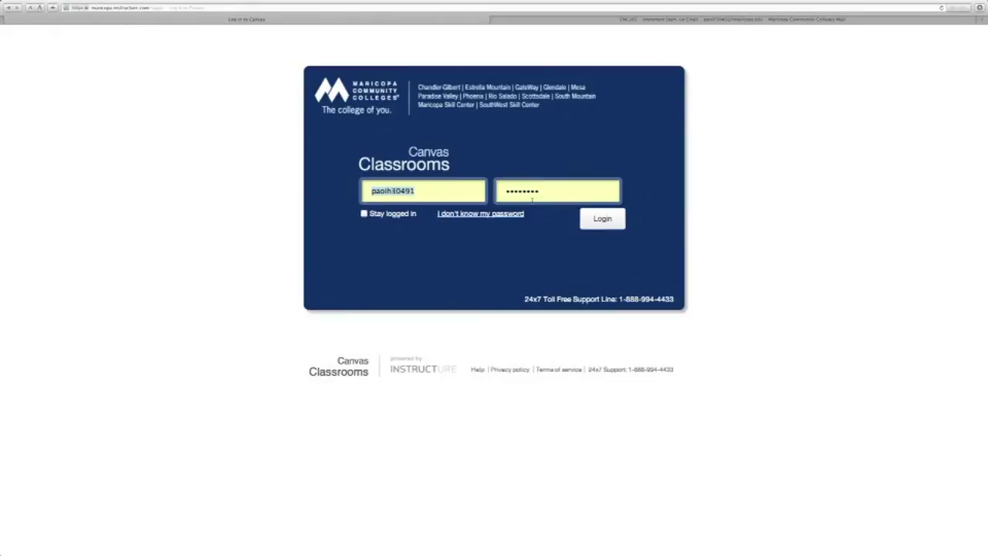
click(602, 219)
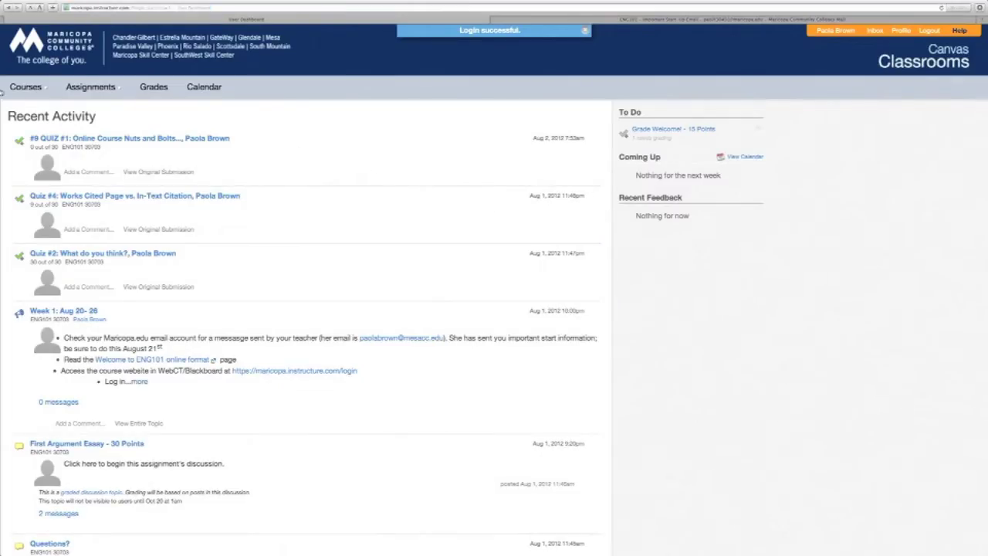
Step: Open the MC FALL 2012-ENG101 30703 course and switch to Student View from its Settings
click(19, 91)
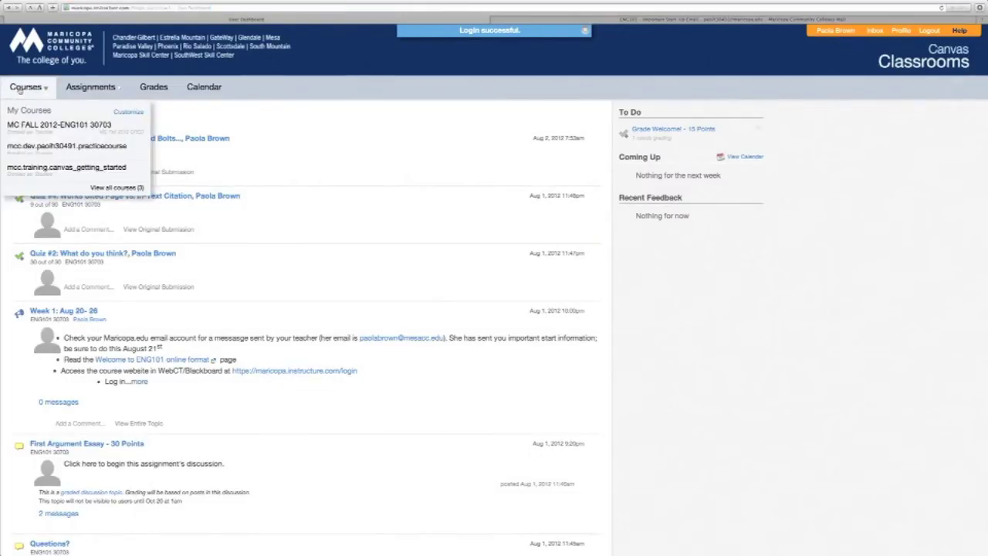
click(26, 131)
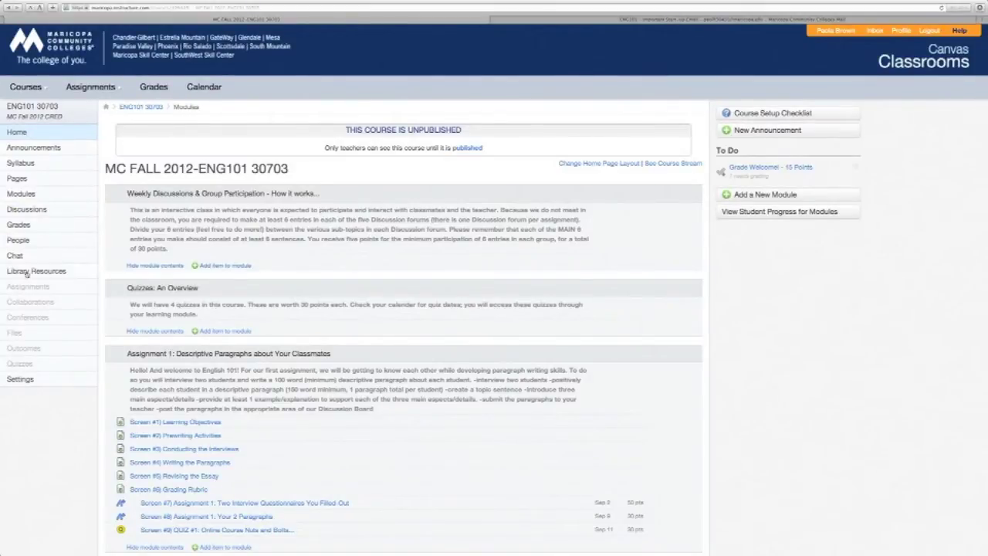
click(19, 379)
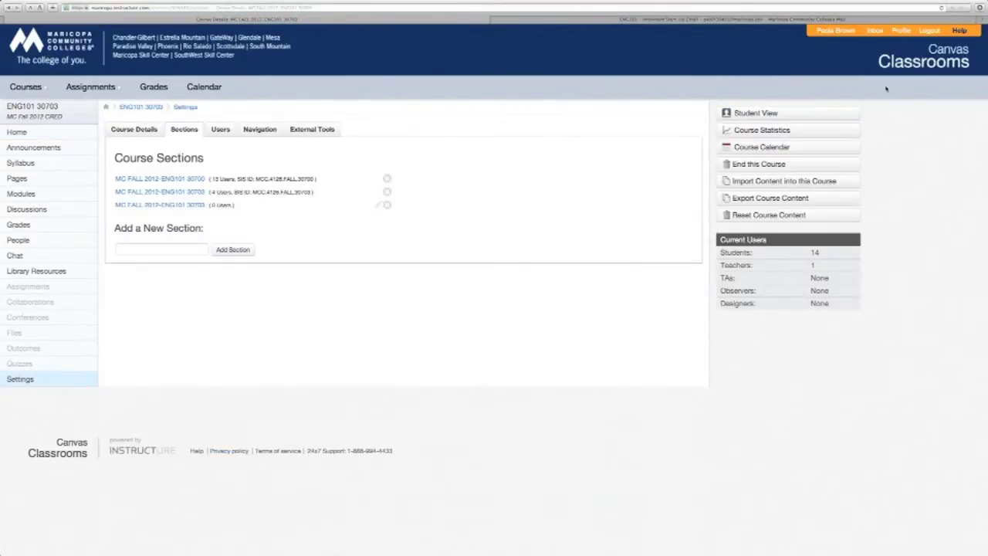
click(764, 116)
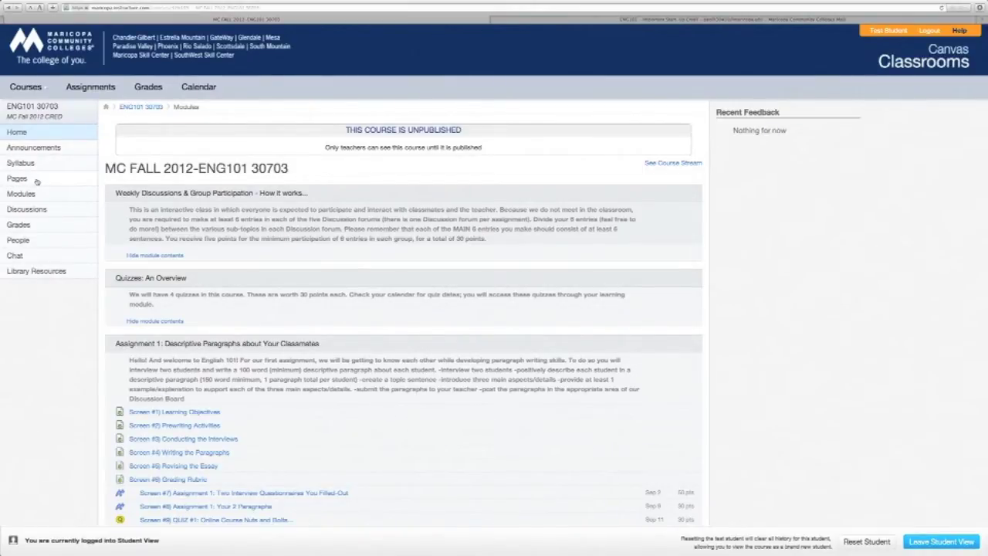
Step: Download 'English 101 Calendar 2012 Fall 30700 MCC EDITED.rtf' from the course Front Page
click(36, 182)
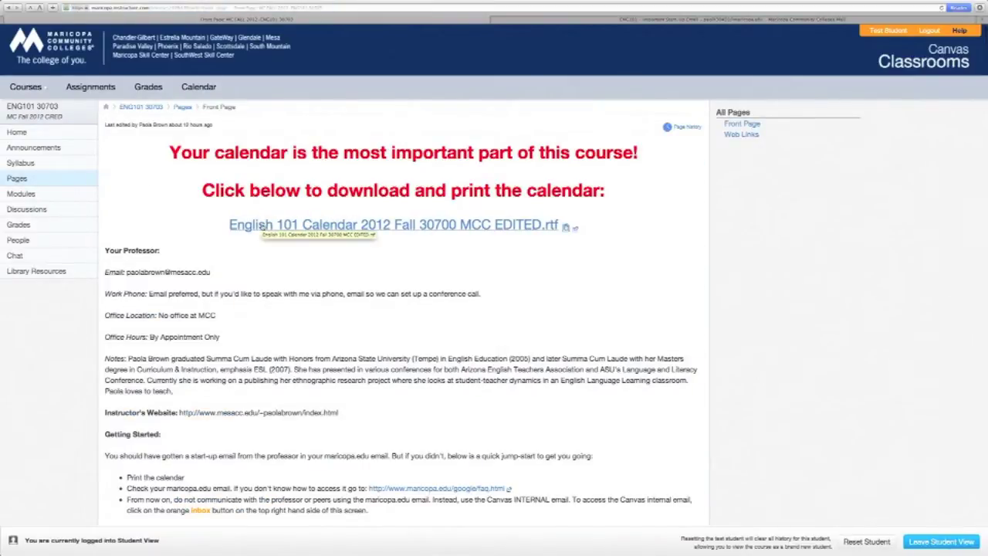
click(261, 225)
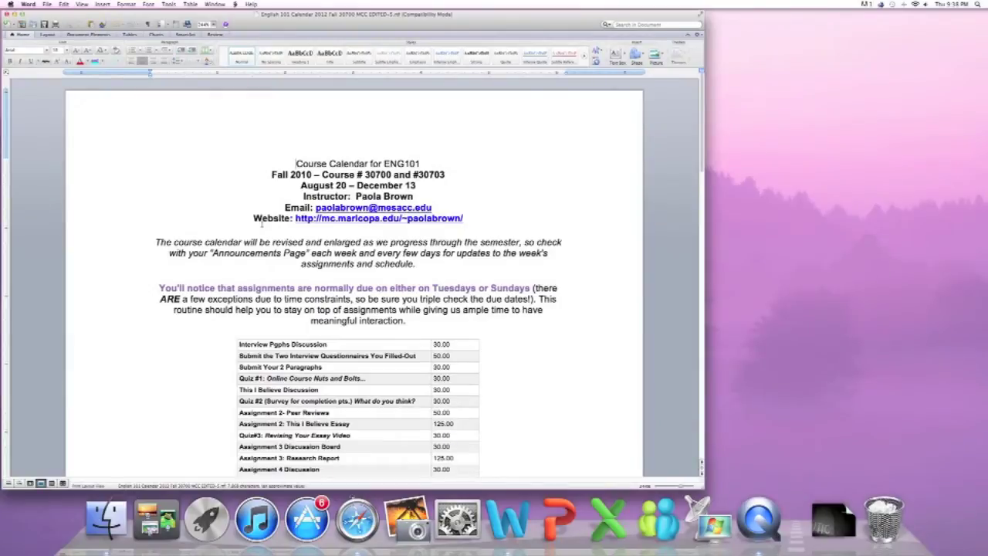
Step: Move the Word calendar window right, review the Week 1 table, then view Canvas Announcements
scroll(315, 232, down, 5)
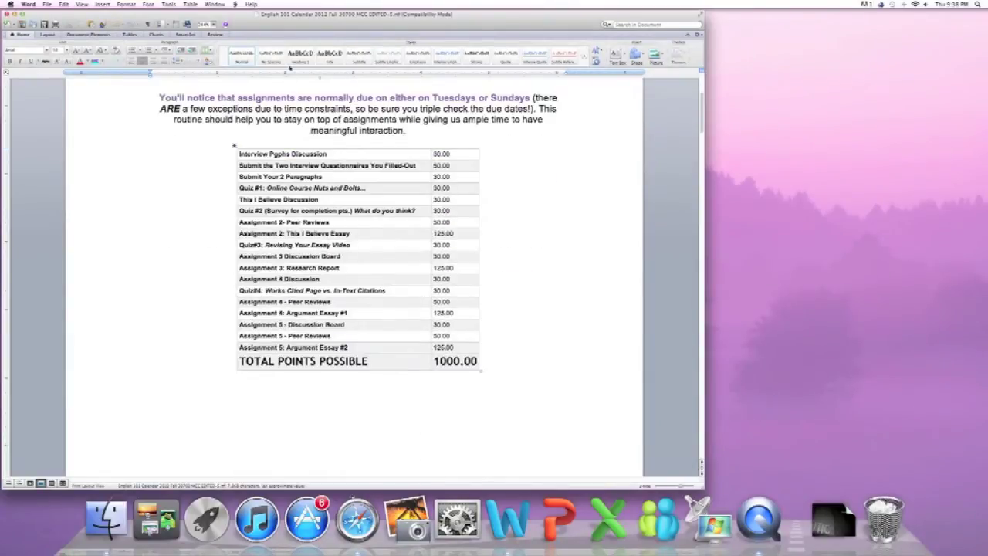
drag(290, 24, 410, 29)
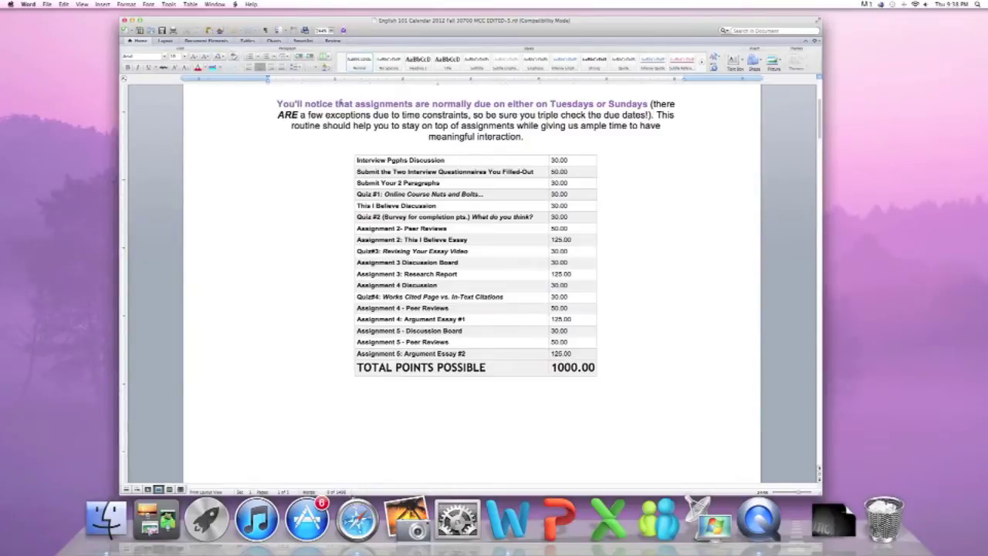
scroll(355, 182, down, 10)
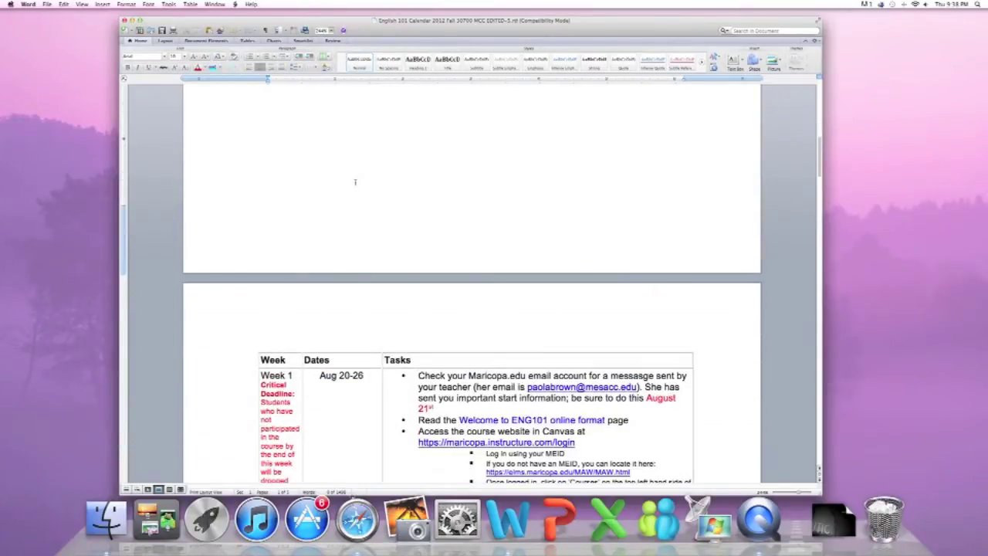
scroll(355, 183, down, 2)
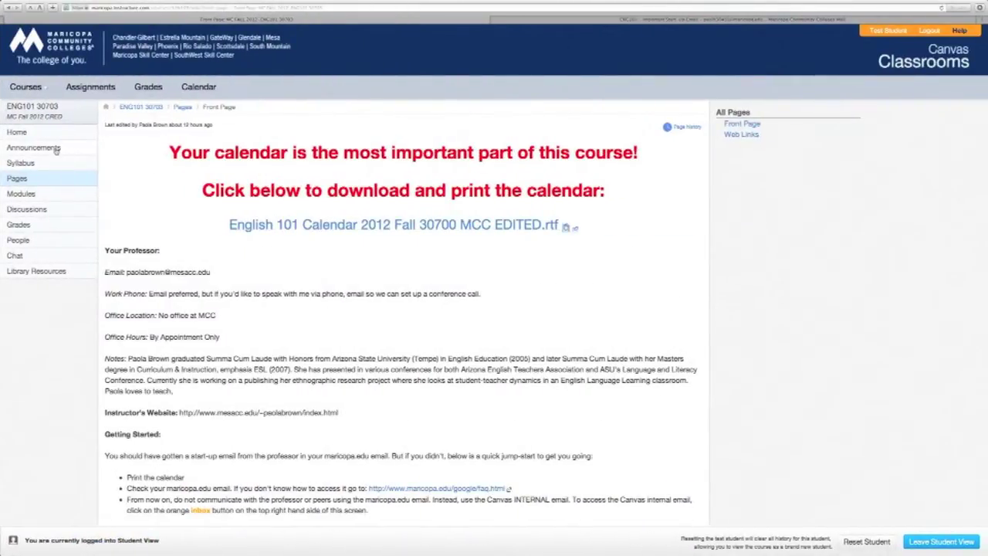
click(55, 148)
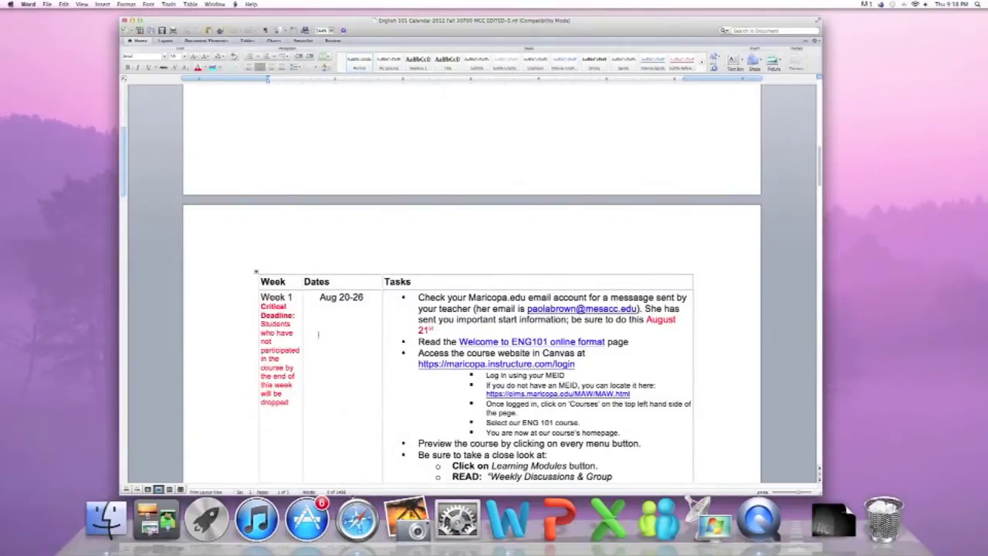
scroll(494, 320, down, 5)
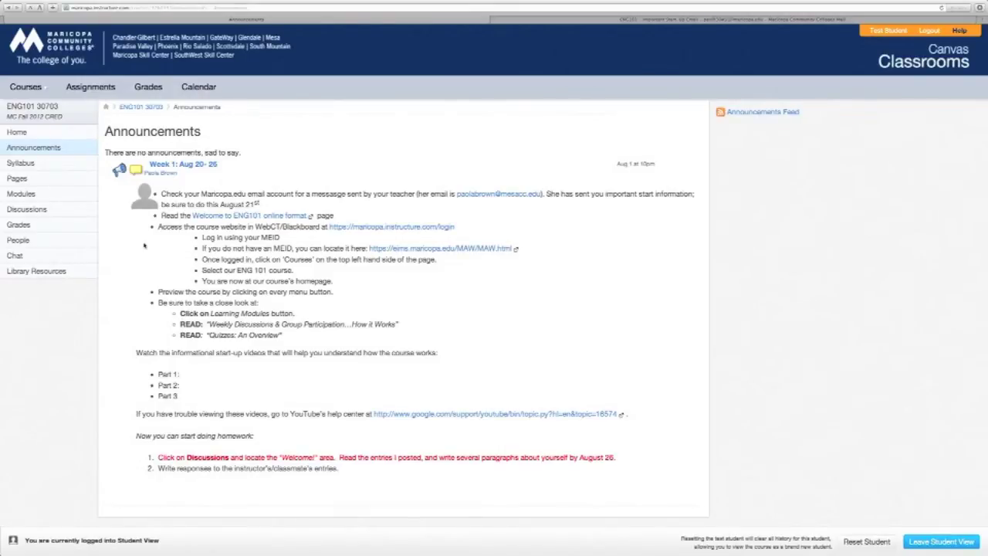
Step: Open Discussions and scroll through the topics from Questions? to the group topics and back
click(27, 209)
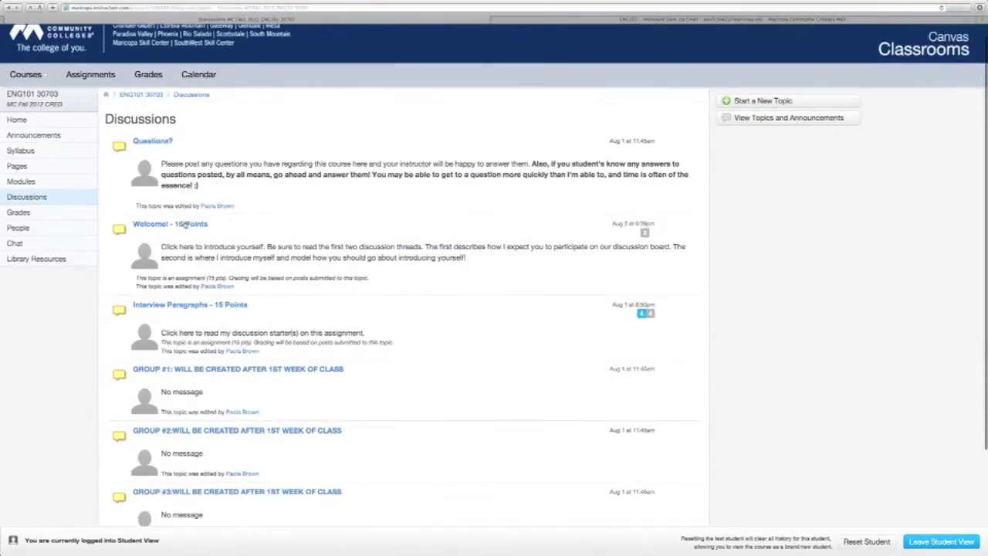
scroll(184, 223, down, 4)
scroll(184, 223, down, 5)
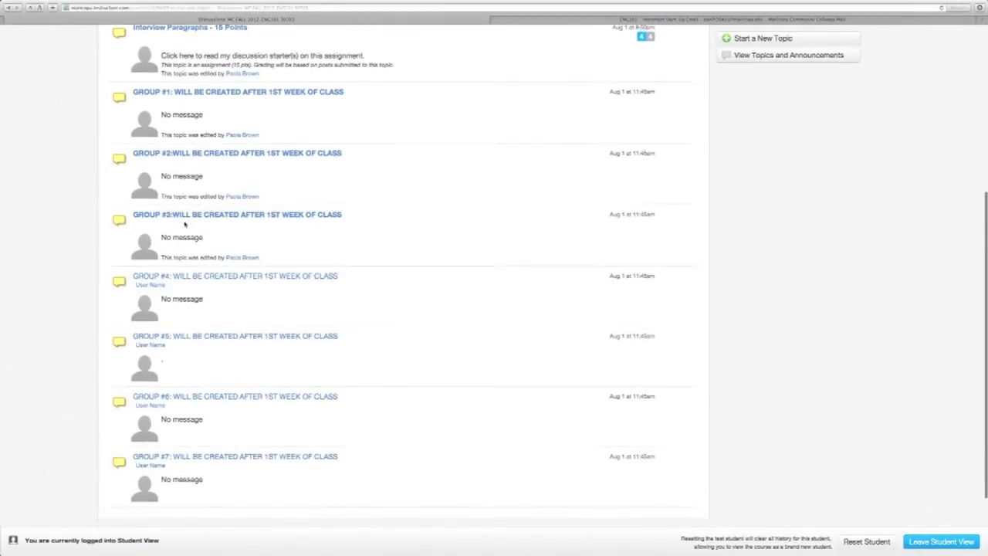
scroll(186, 223, down, 1)
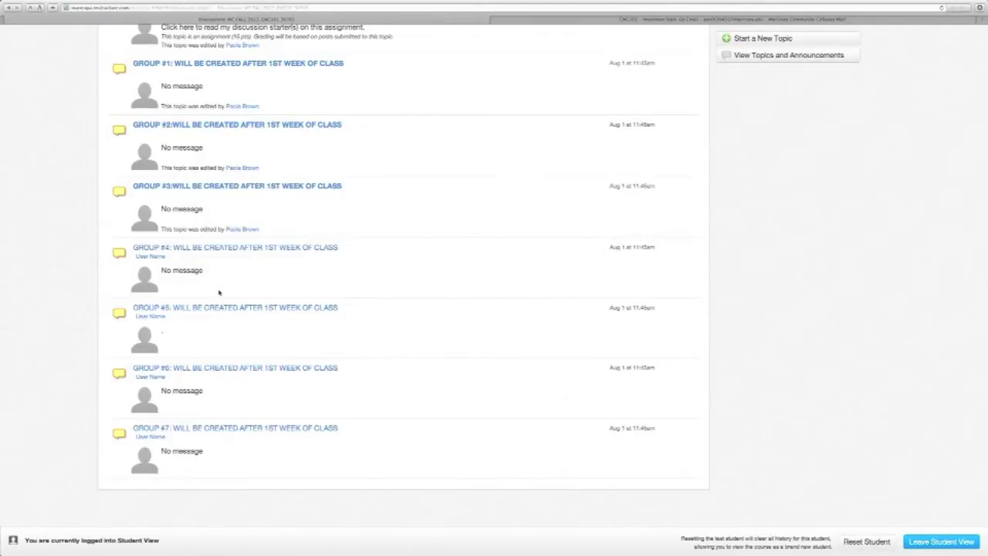
scroll(219, 292, up, 2)
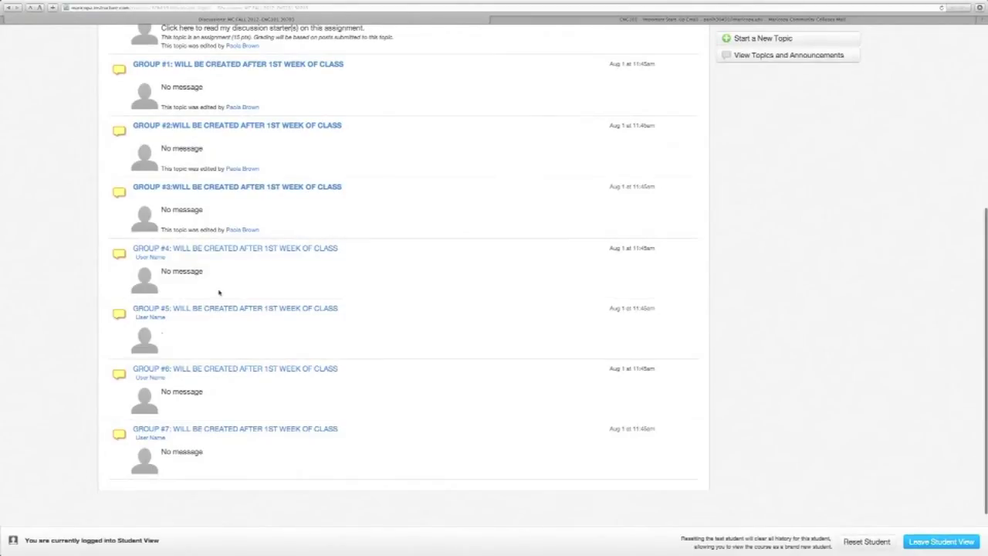
scroll(219, 291, up, 6)
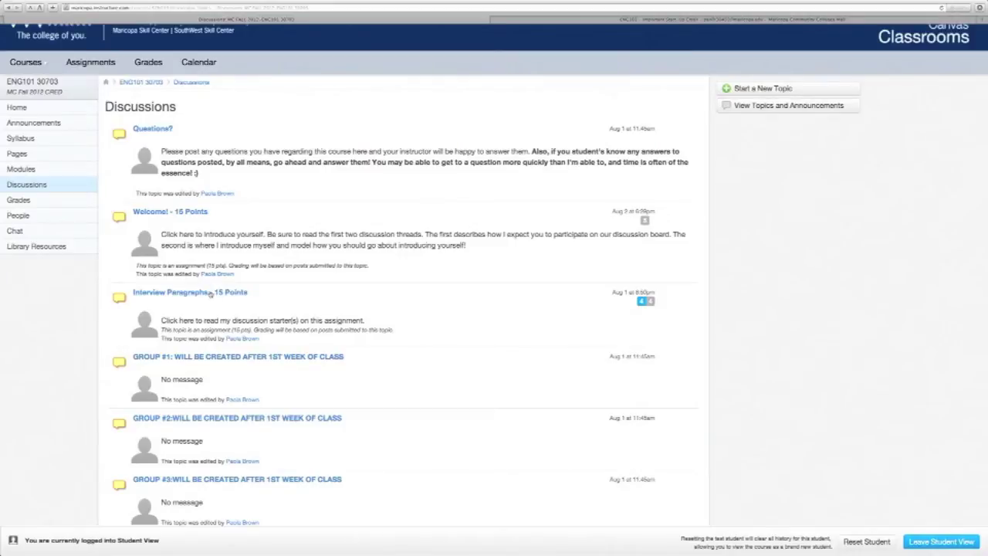
Step: Open 'Welcome! - 15 Points' and scroll through the instructor's posts to the test student's reply
click(183, 212)
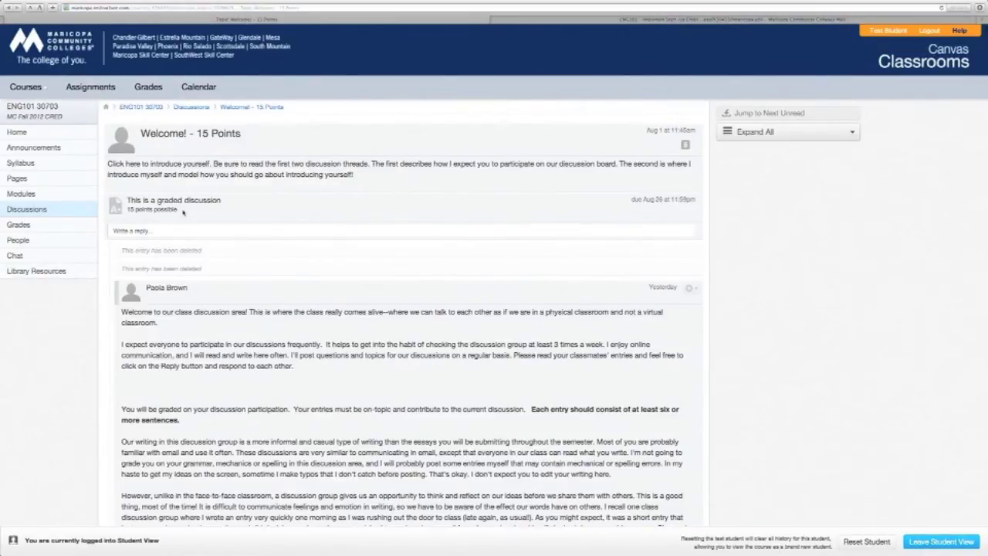
scroll(183, 219, down, 2)
scroll(183, 227, down, 5)
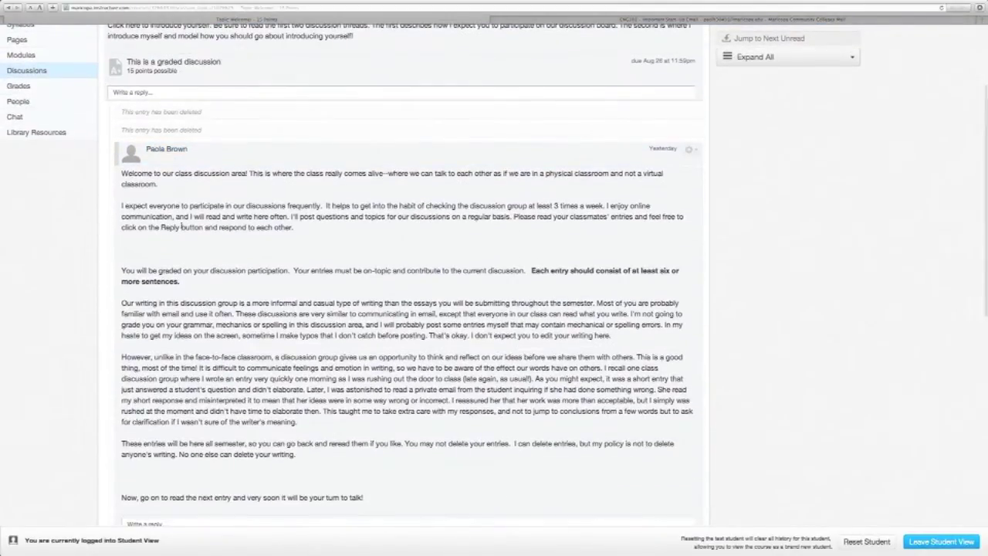
scroll(183, 227, down, 10)
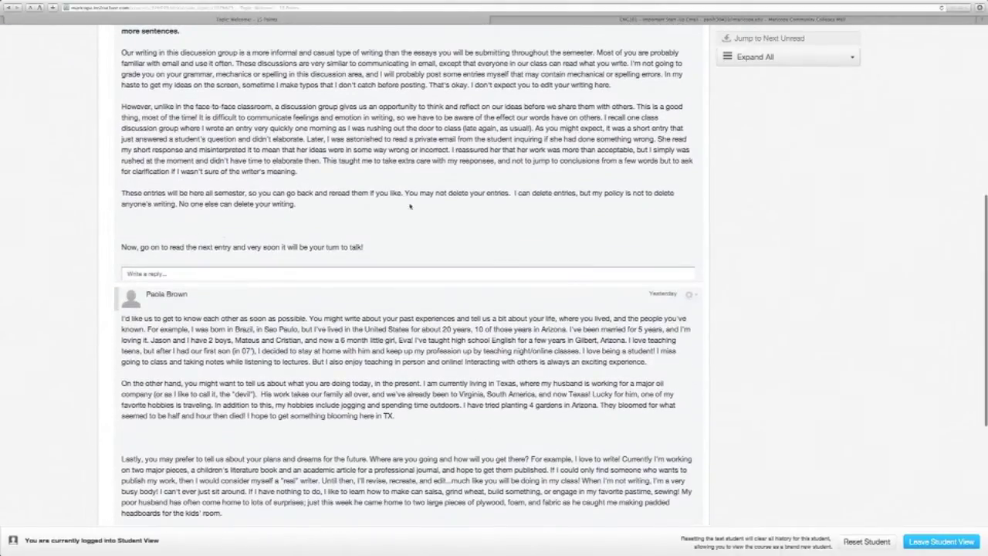
scroll(236, 162, down, 3)
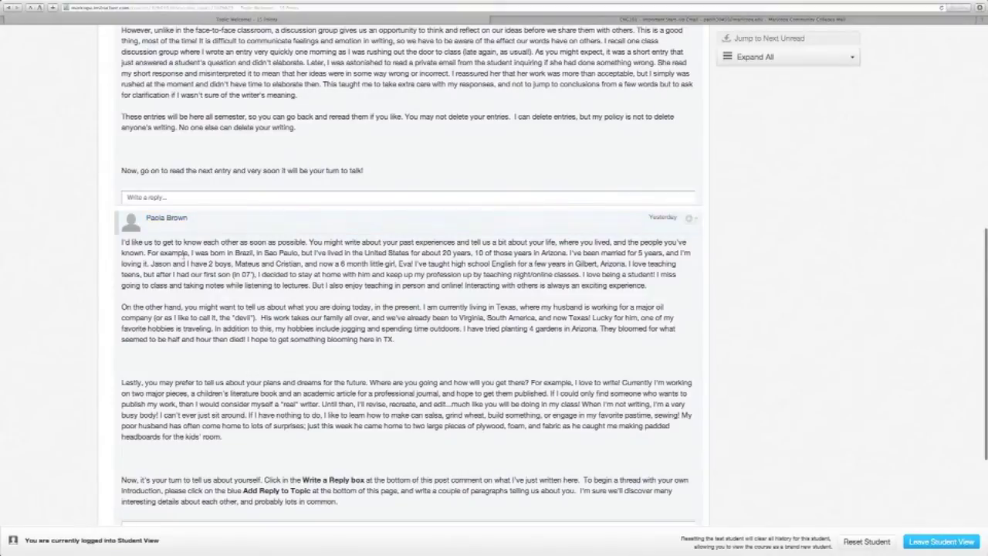
scroll(185, 253, down, 2)
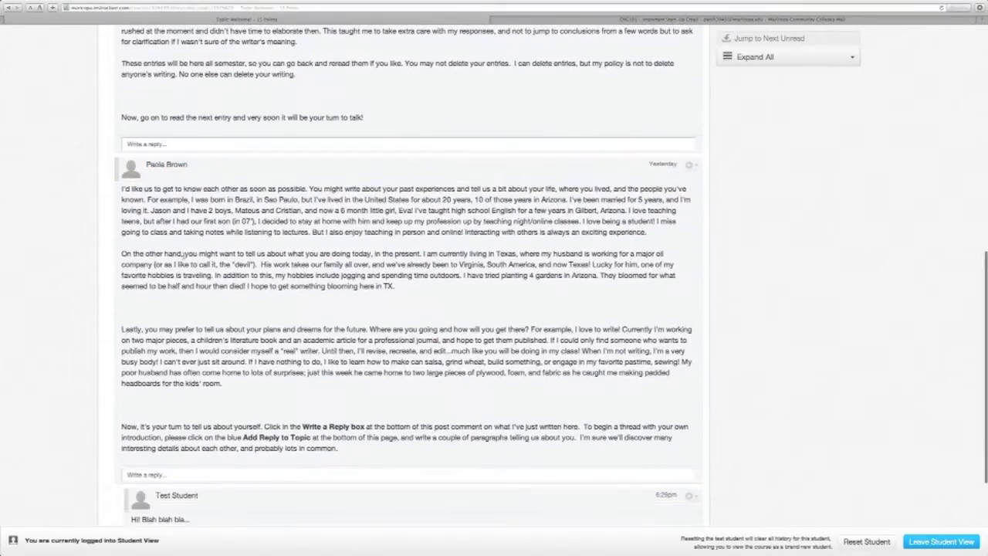
scroll(184, 254, down, 1)
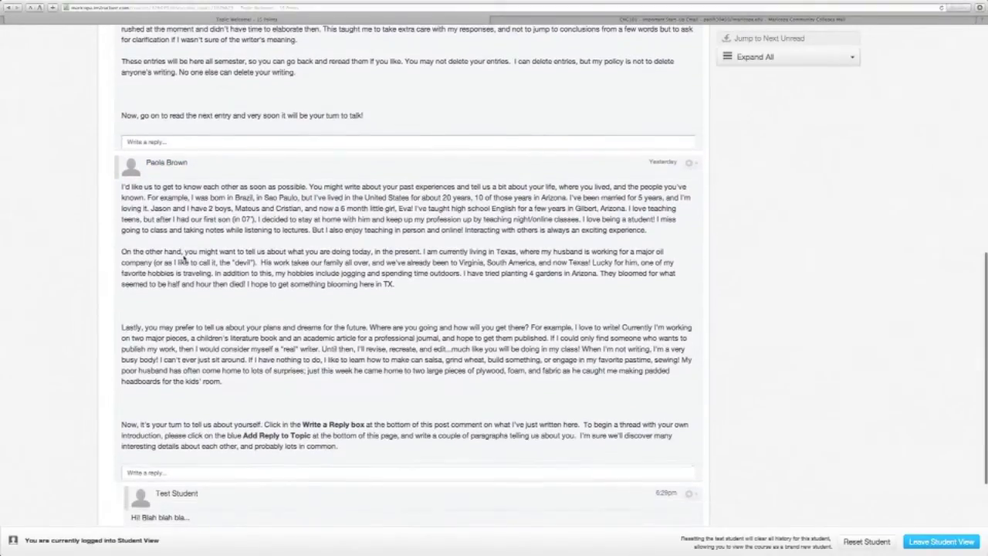
Step: Post the reply 'Hi Teacher! Blah blah blah...' under the instructor's introduction
click(200, 473)
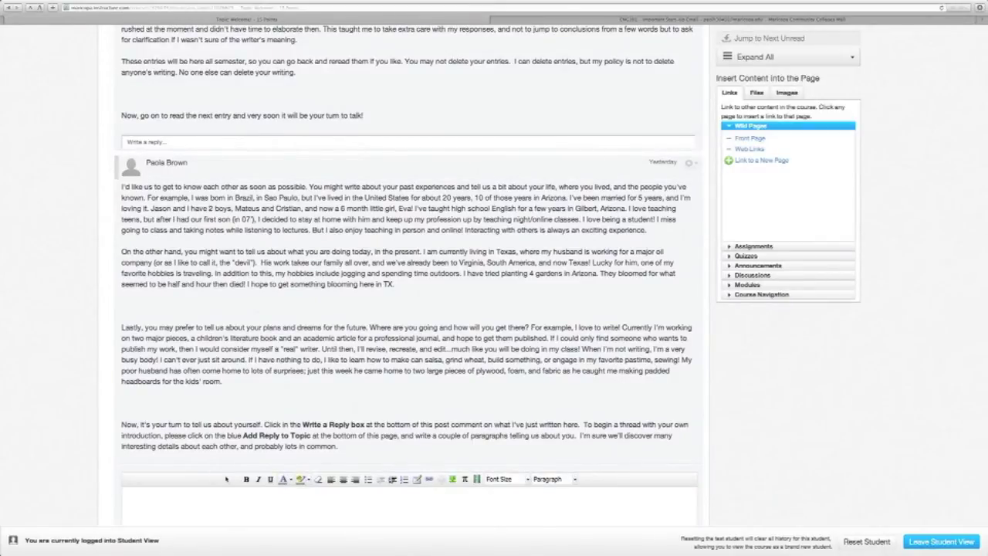
scroll(226, 479, down, 2)
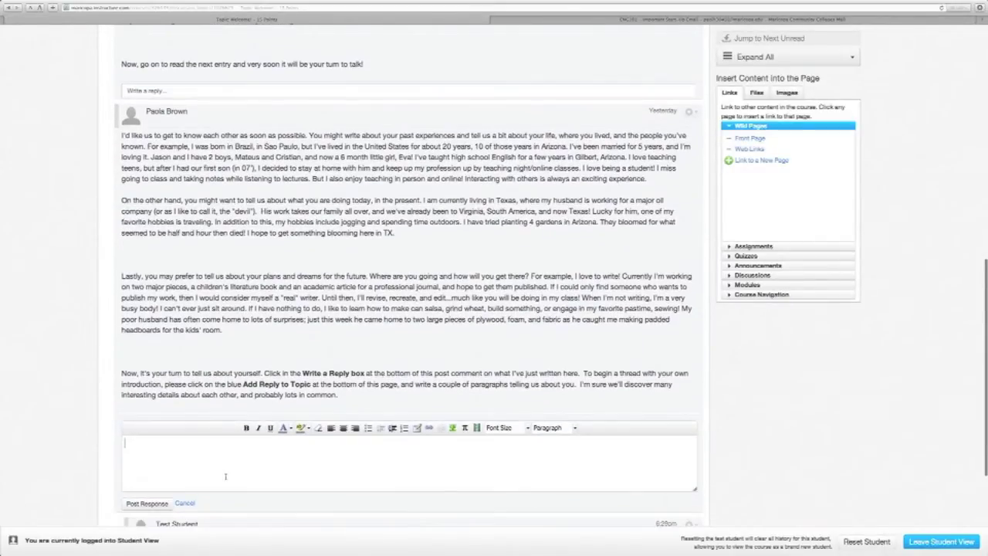
scroll(226, 479, down, 1)
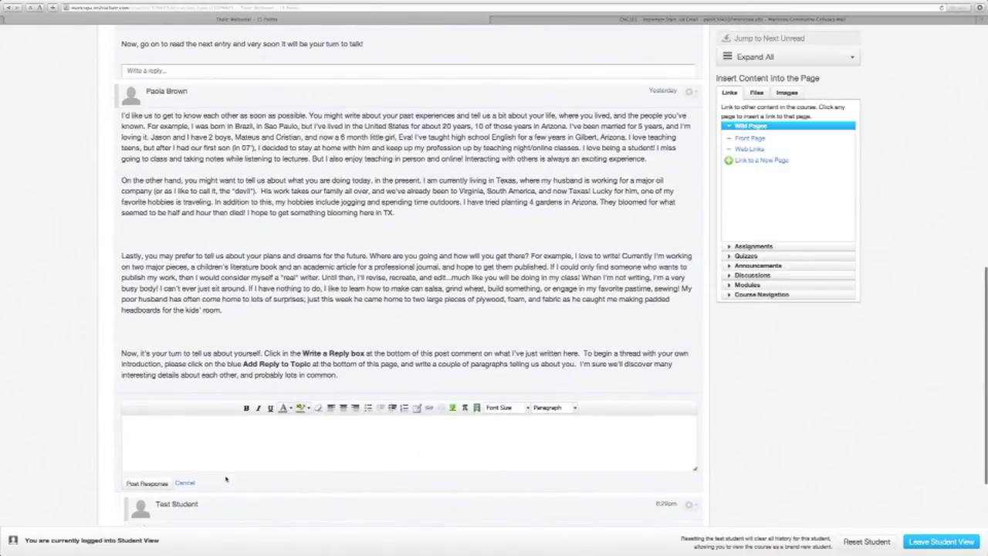
scroll(226, 479, down, 1)
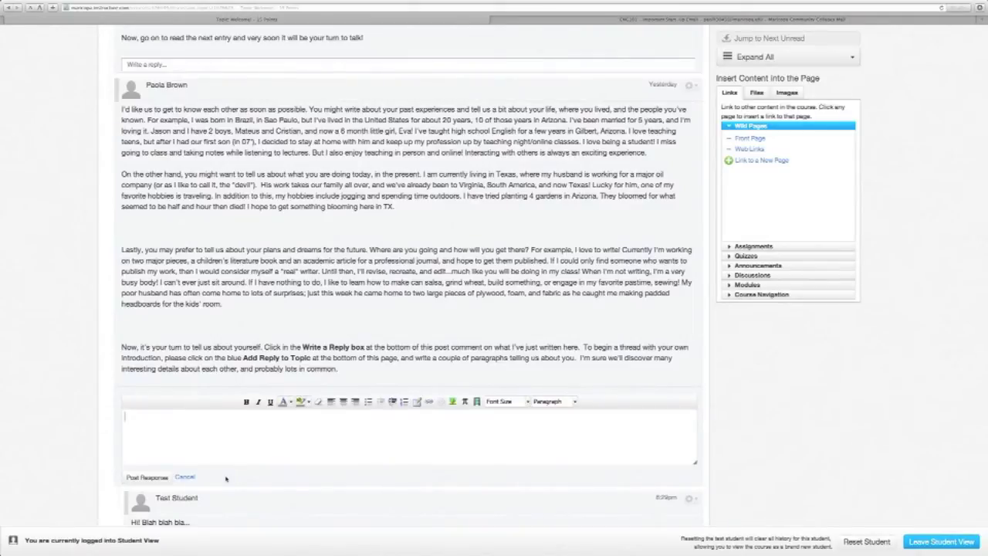
text(Hi Teacher! Blah blah blah...)
click(148, 476)
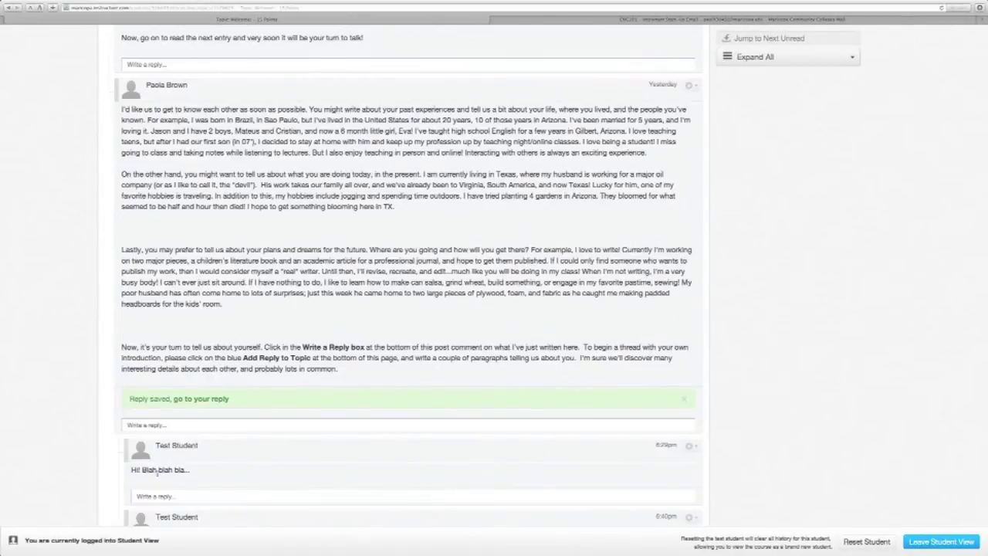
scroll(187, 400, up, 4)
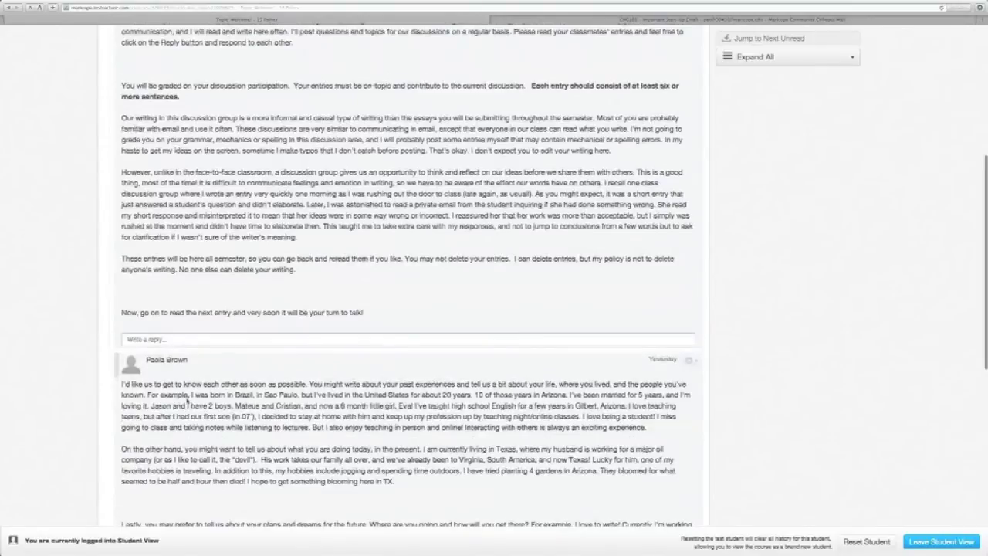
scroll(188, 400, up, 5)
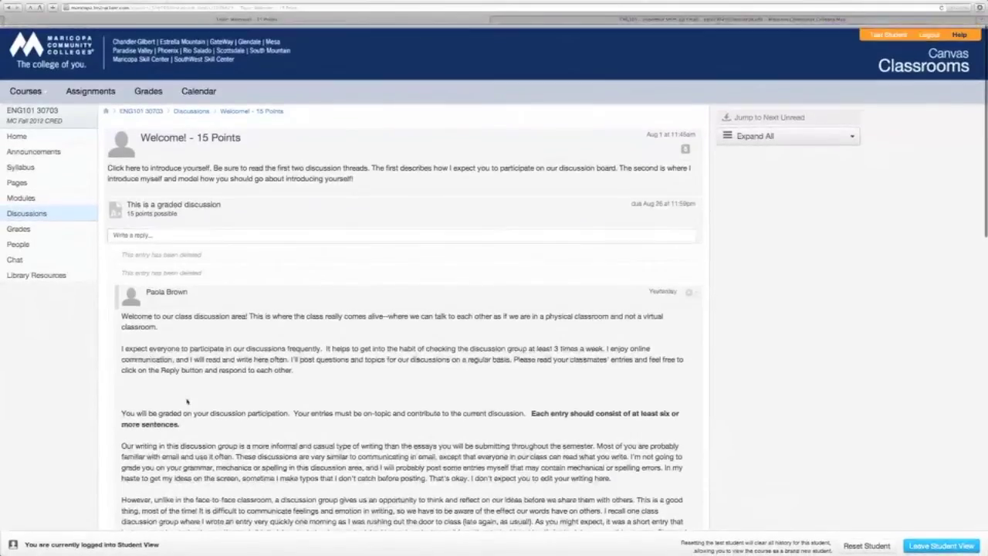
scroll(186, 402, down, 1)
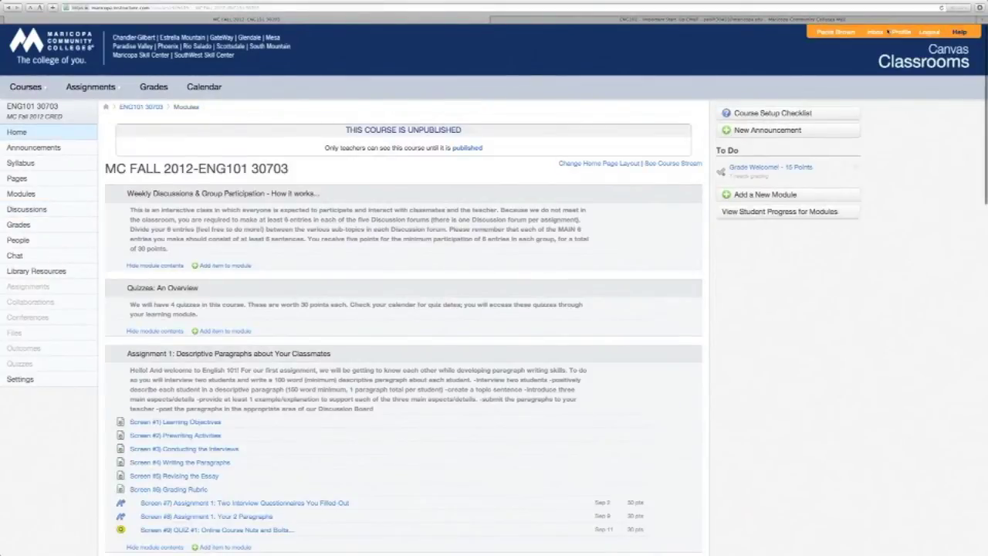
Step: Go to the Conversations inbox via the Inbox link in the Canvas header
click(900, 33)
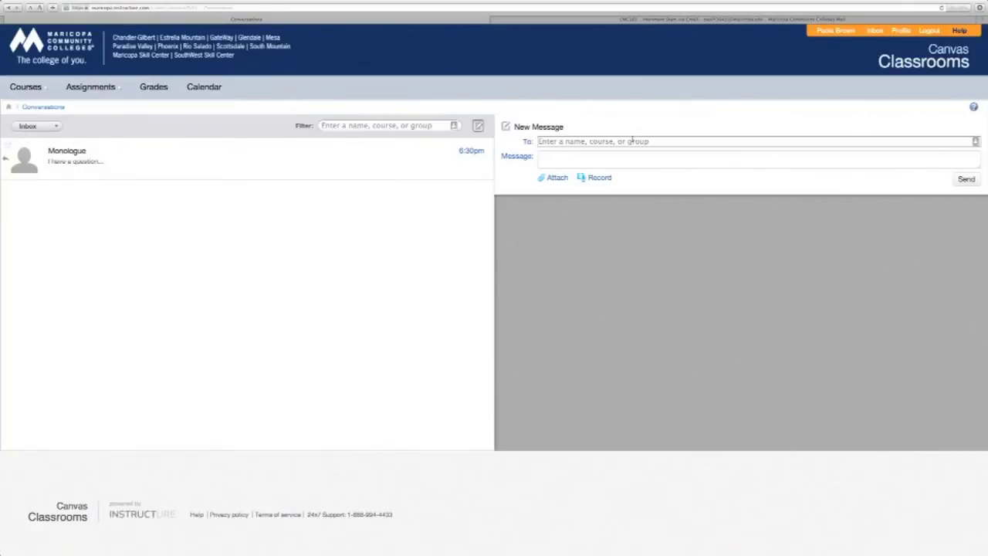
Step: Send the instructor the message 'I have a question...blah blah blah....', view Announcements, then return to Word
click(632, 142)
text(Paola)
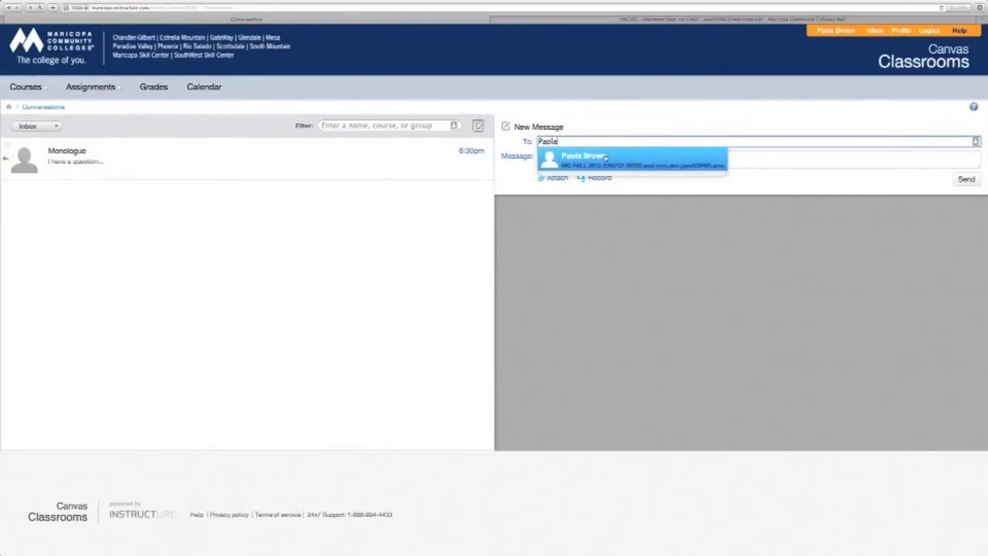
click(606, 157)
click(590, 156)
text(I have a question)
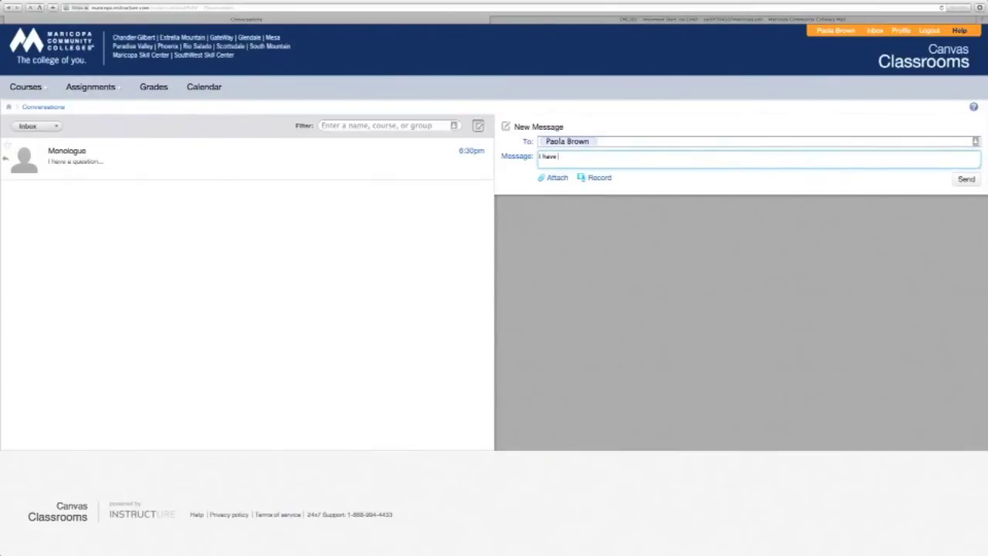
text(...blah blah blah....)
click(960, 181)
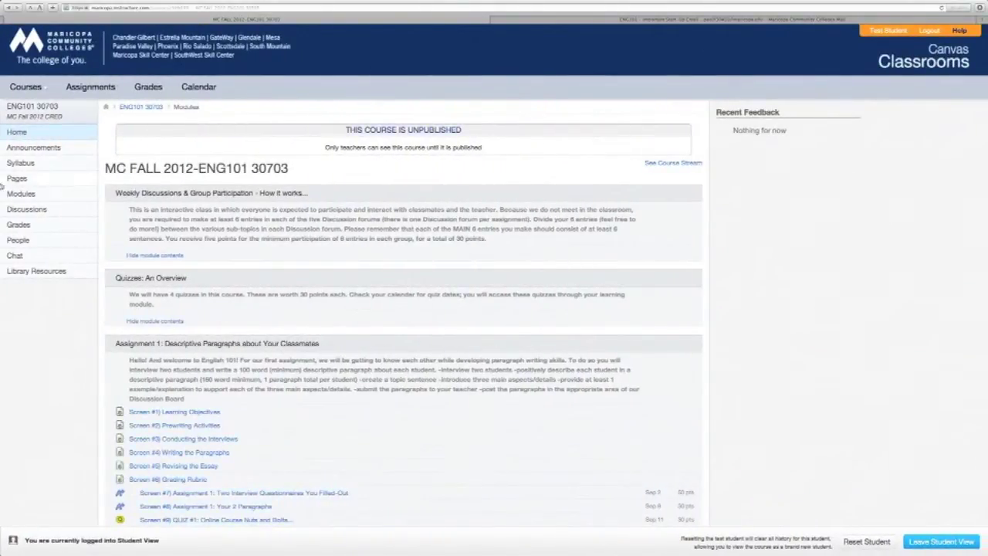
click(36, 154)
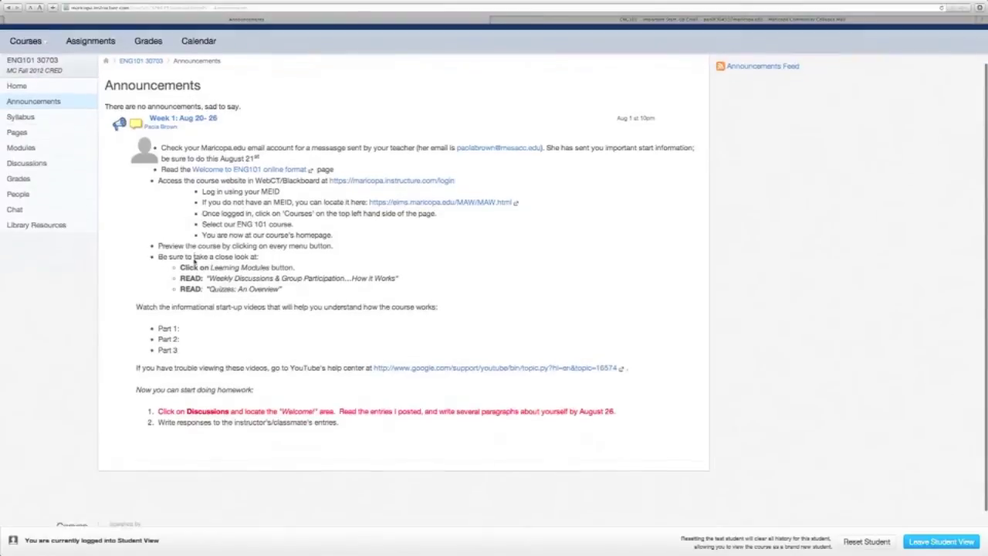
key(ctrl+Left)
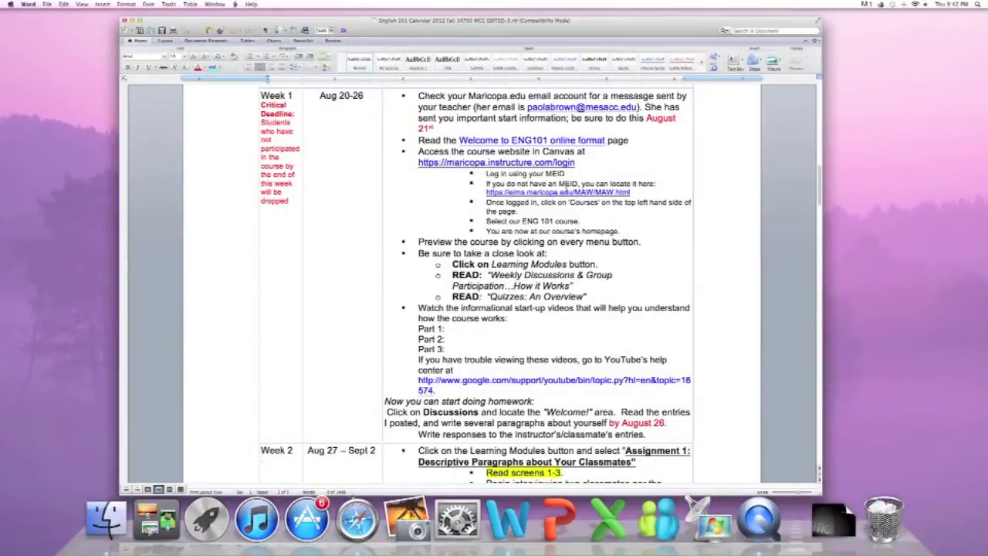
Step: Highlight 'Read screens 1-3.' in the Week 2 schedule, then deselect it
scroll(194, 262, down, 7)
scroll(472, 284, down, 6)
scroll(472, 284, up, 3)
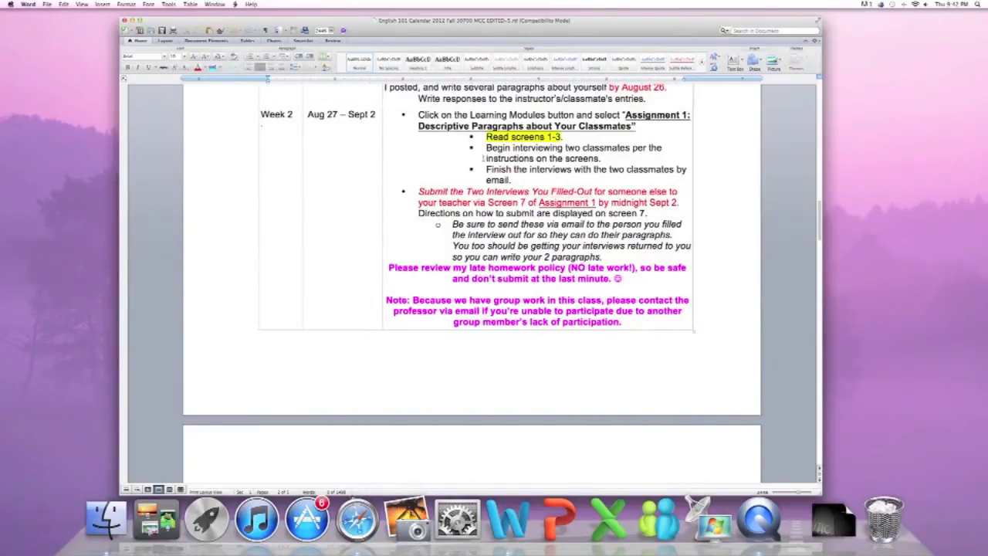
drag(568, 137, 485, 140)
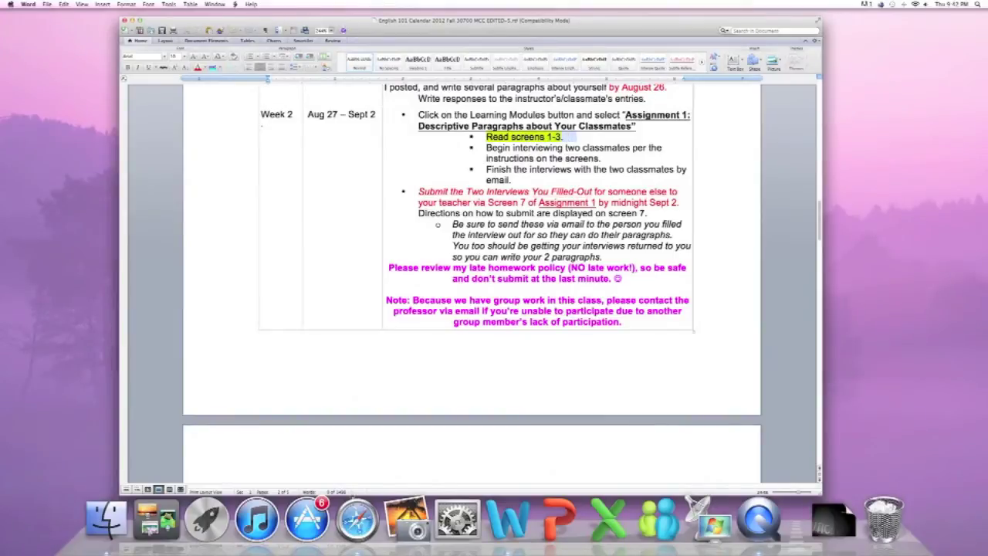
click(485, 136)
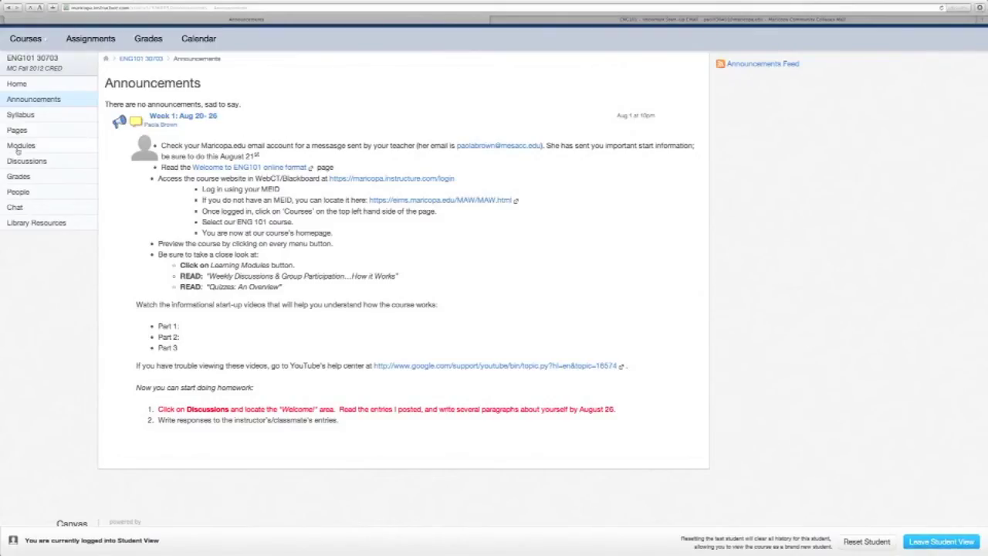
Step: Open Modules from the ENG101 course navigation to list Assignment 1's screens
click(19, 146)
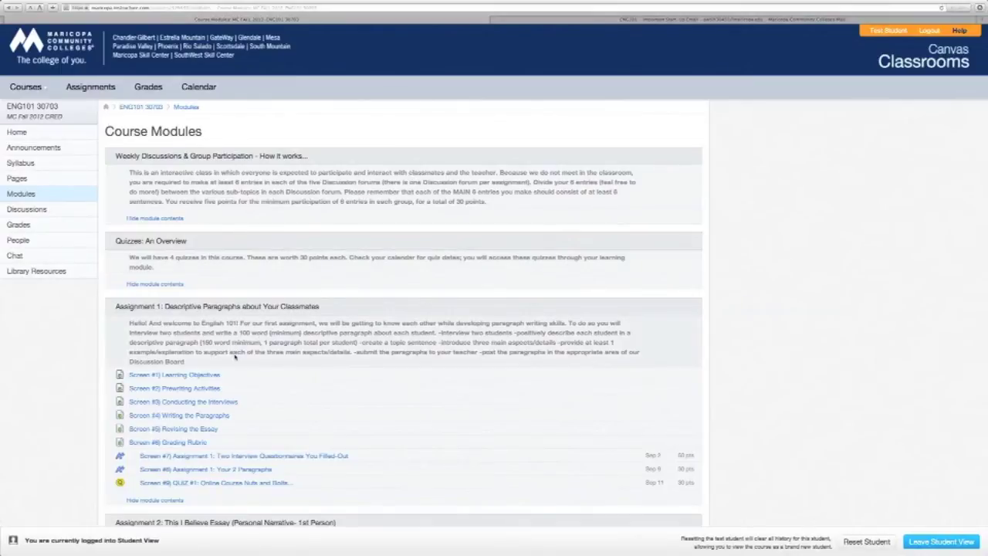
Step: Open Screen #1 Learning Objectives and page through Prewriting, Interviews, Writing, Revising and Rubric to Screen #7
click(203, 376)
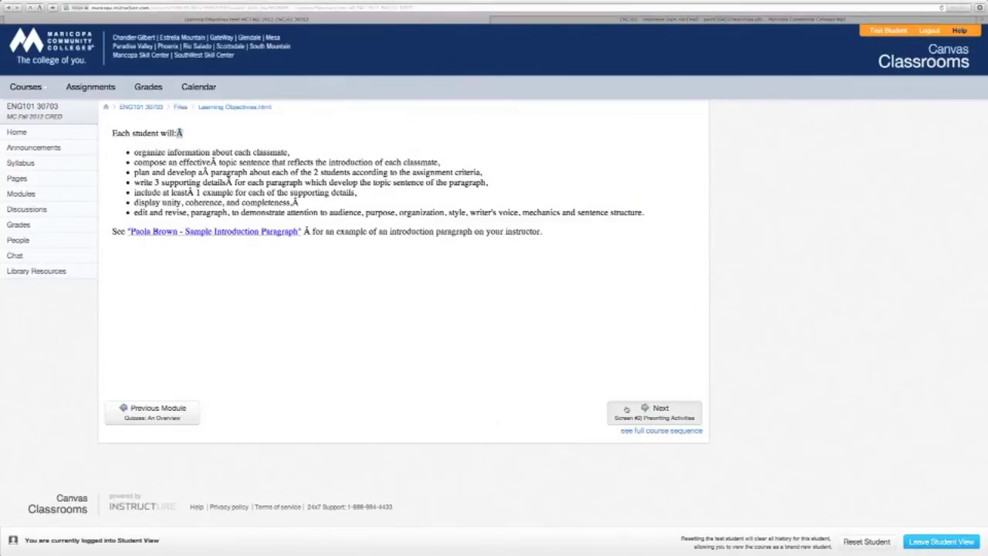
click(626, 408)
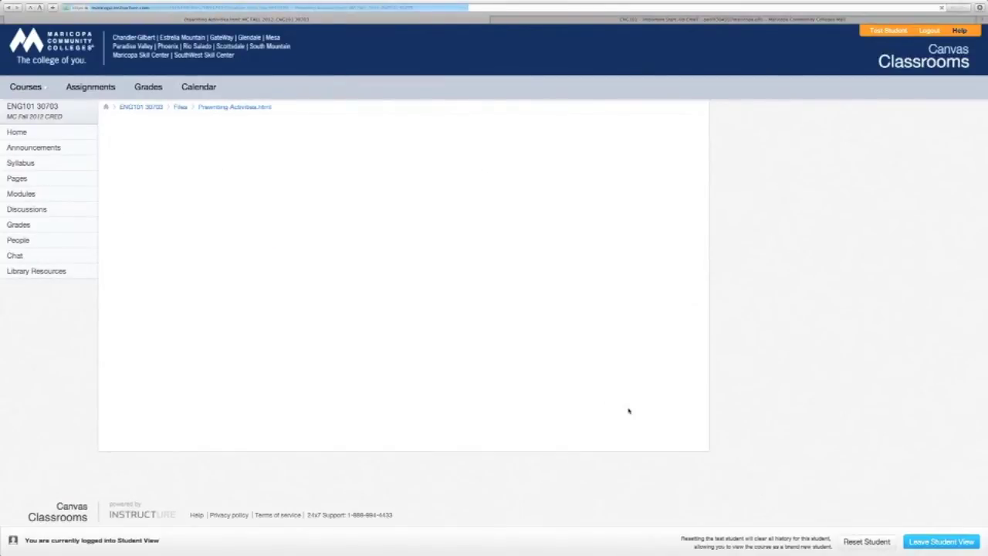
click(628, 410)
click(646, 409)
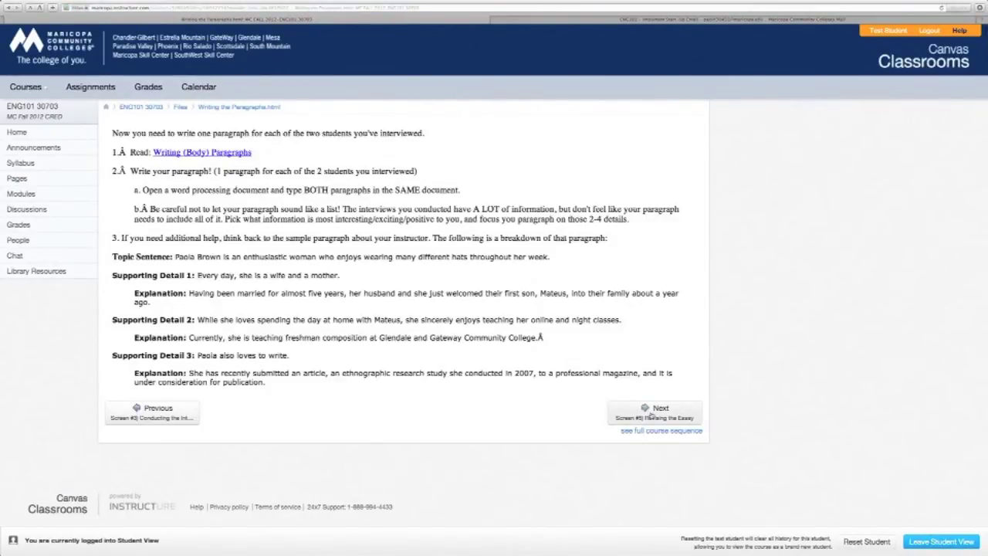
click(651, 414)
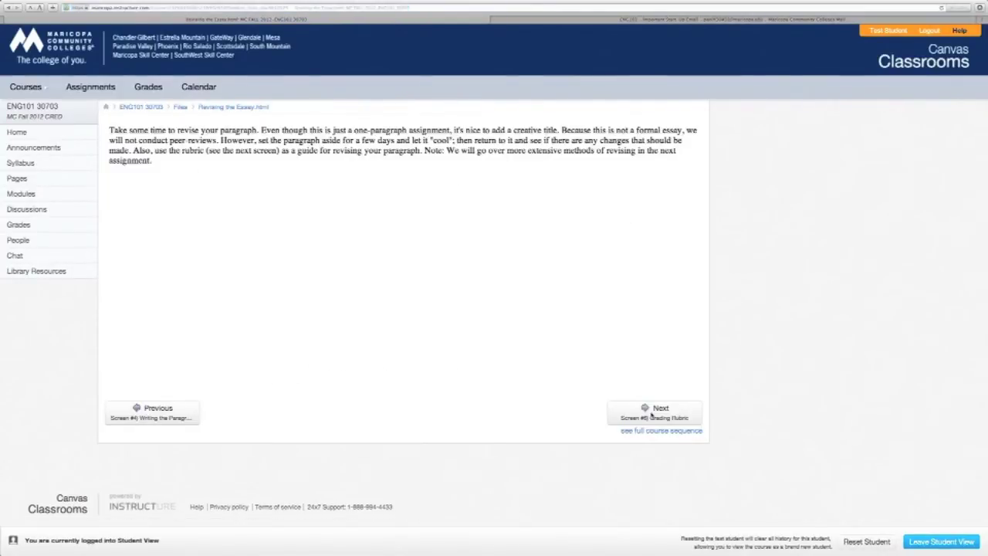
click(652, 416)
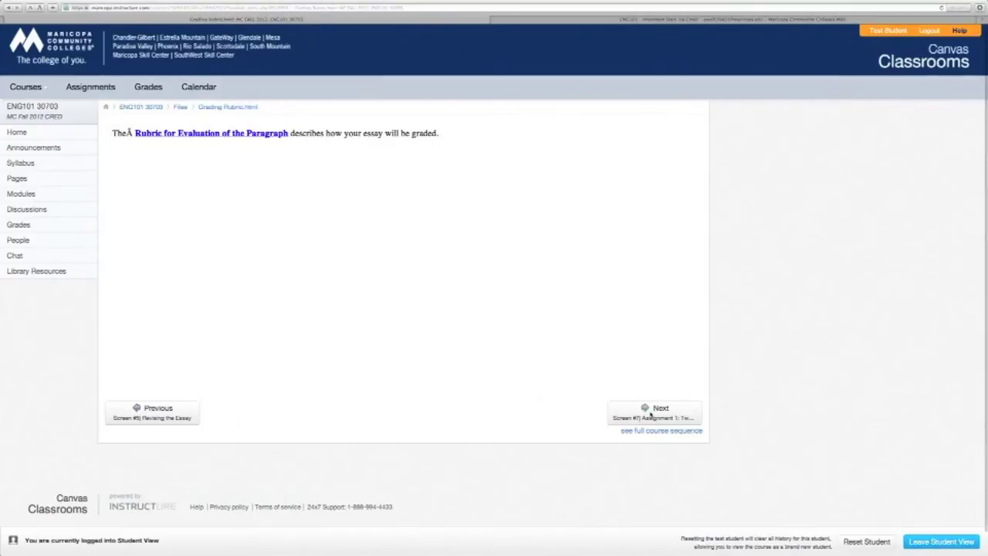
click(652, 416)
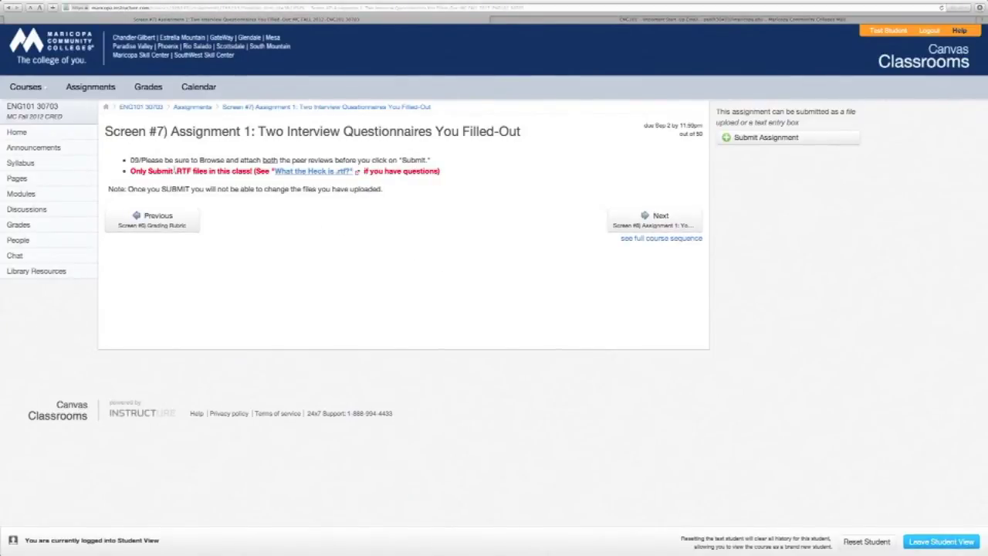
Step: Start a Screen #7 submission, revealing File Upload, Text Entry and Google Doc options
click(816, 139)
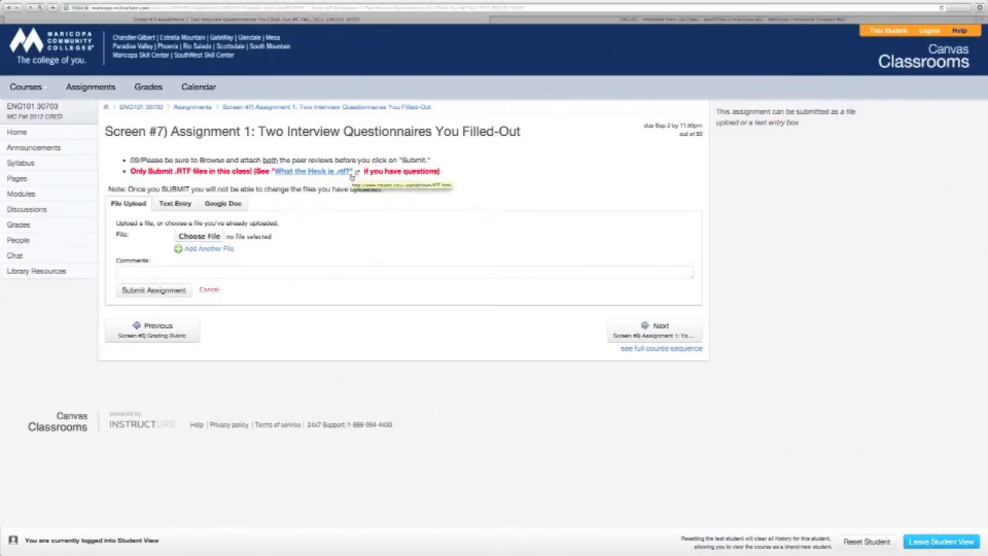
Step: Add a second file slot, dismiss the chooser, comment 'Here is my homework.', then cancel the submission
click(207, 248)
click(195, 239)
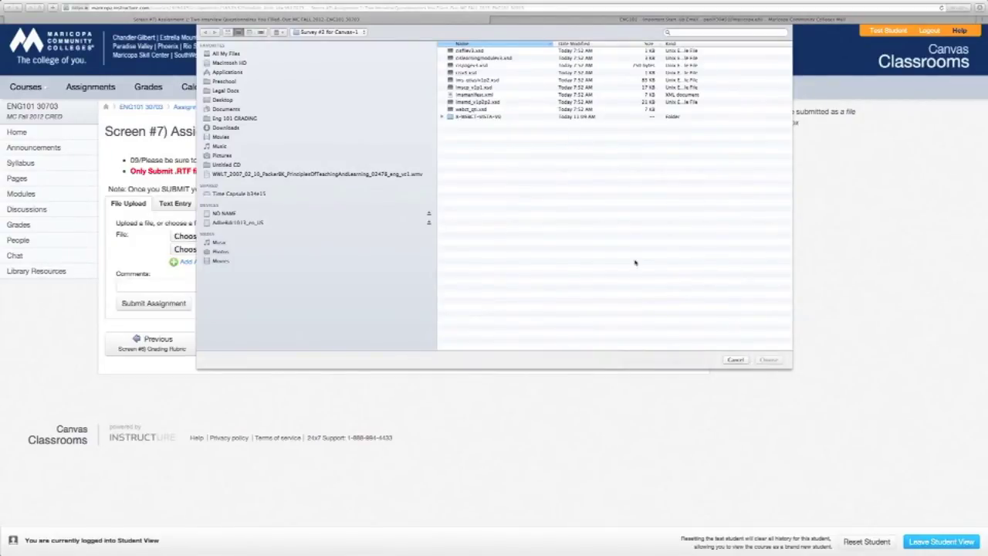
click(735, 360)
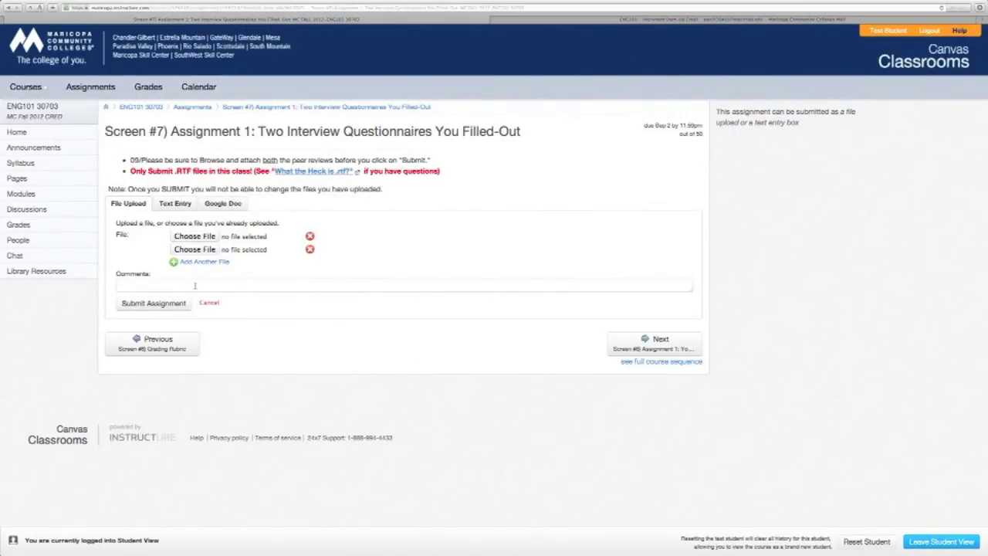
click(195, 282)
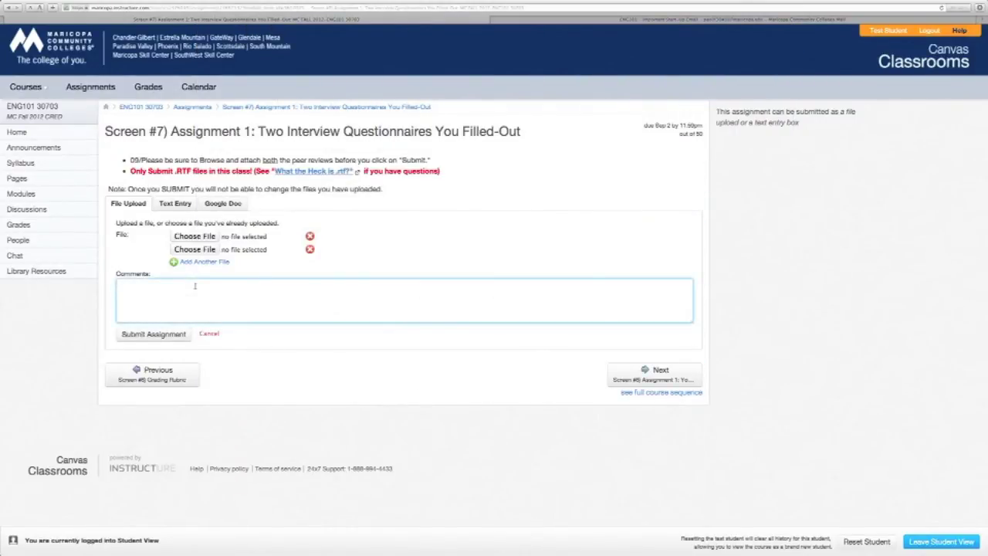
text(Here is my homework...)
click(205, 334)
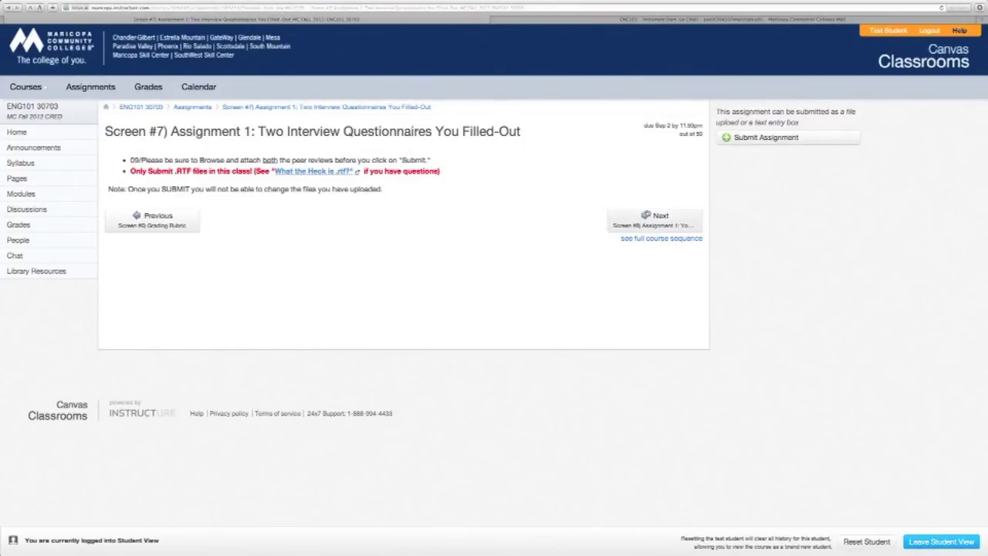
Step: Page forward through Screen #8 Your 2 Paragraphs to Screen #9 QUIZ #1
click(646, 216)
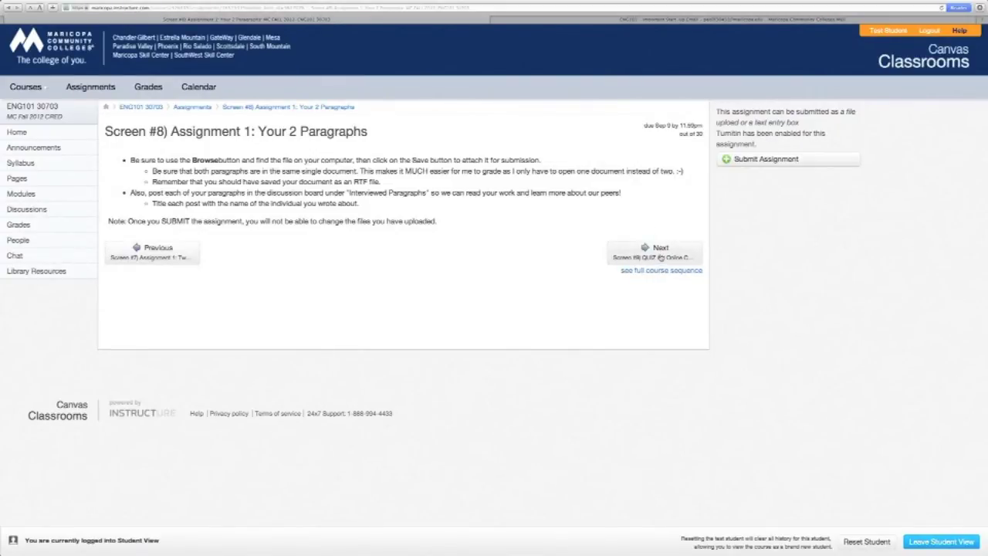
click(660, 255)
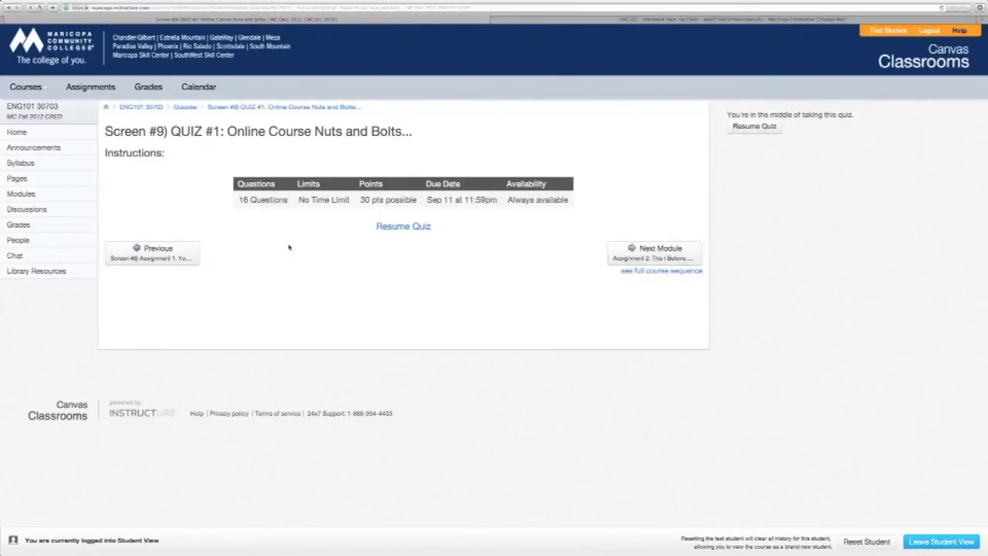
Step: Resume QUIZ #1, scroll through its questions and back up, then head for Modules
click(399, 226)
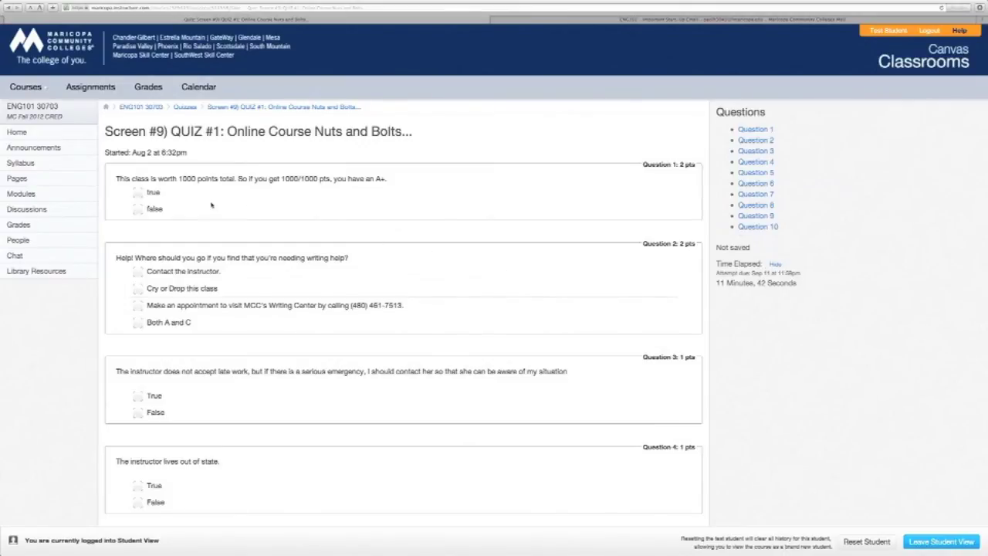
scroll(210, 204, down, 5)
scroll(208, 203, down, 4)
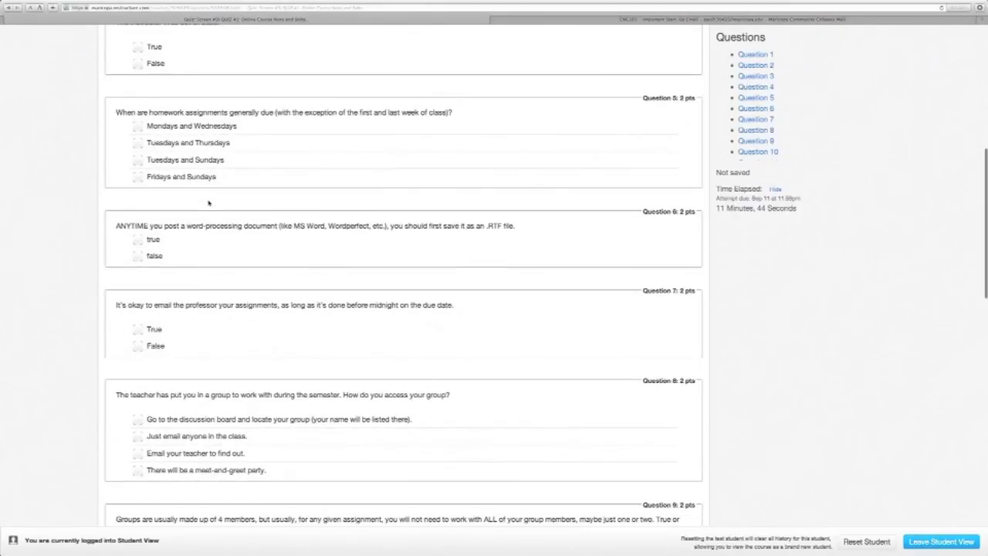
scroll(208, 203, down, 1)
scroll(208, 203, up, 10)
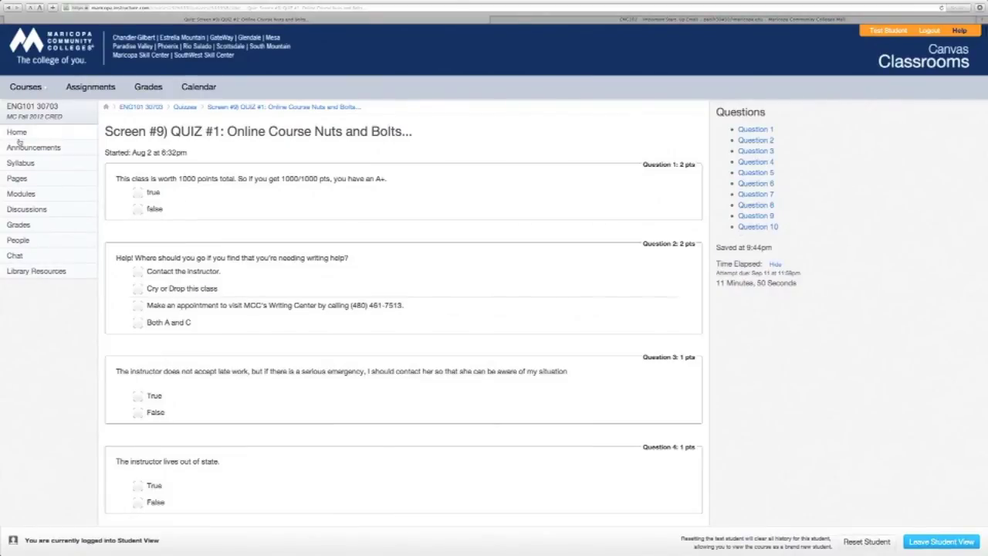
scroll(23, 144, up, 2)
click(51, 199)
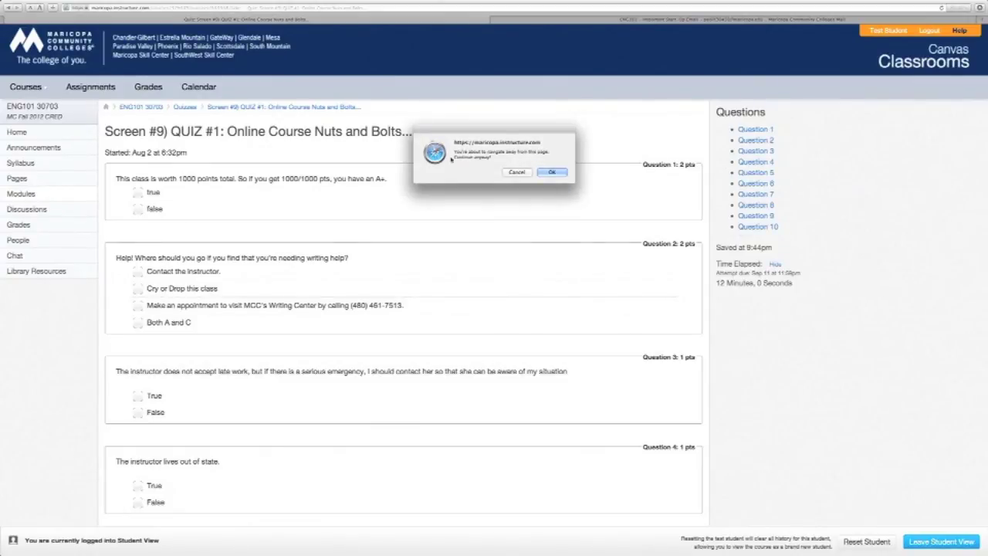
Step: Confirm leaving the QUIZ #1 attempt with OK in the navigate-away dialog
click(552, 172)
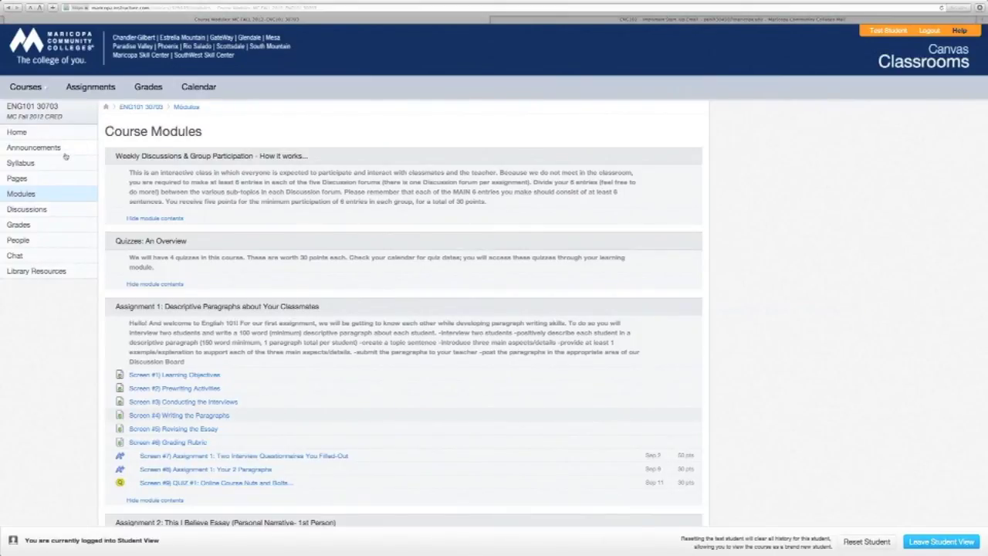
Step: Switch to the Word desktop showing the Aug 27 – Sept 2 Assignment 1 tasks
key(ctrl+Left)
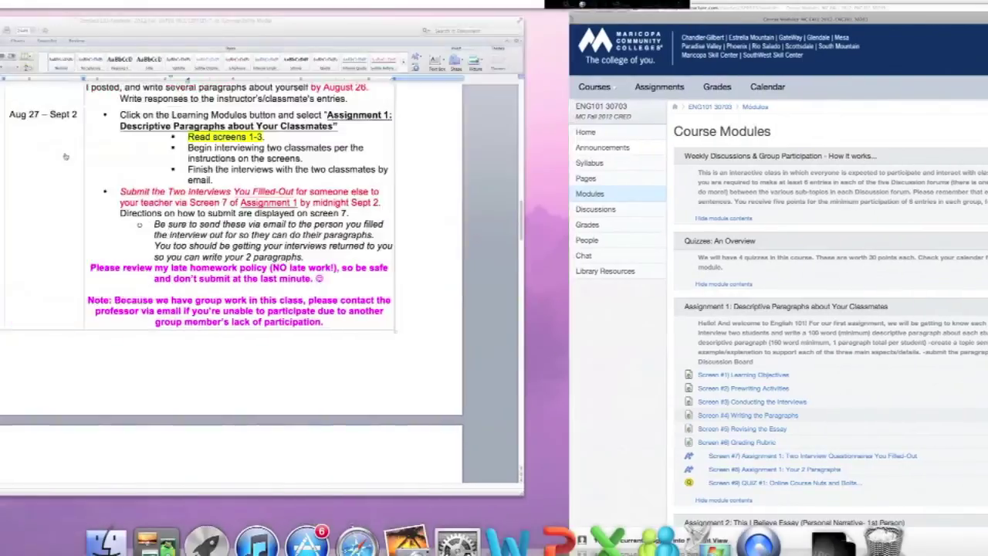